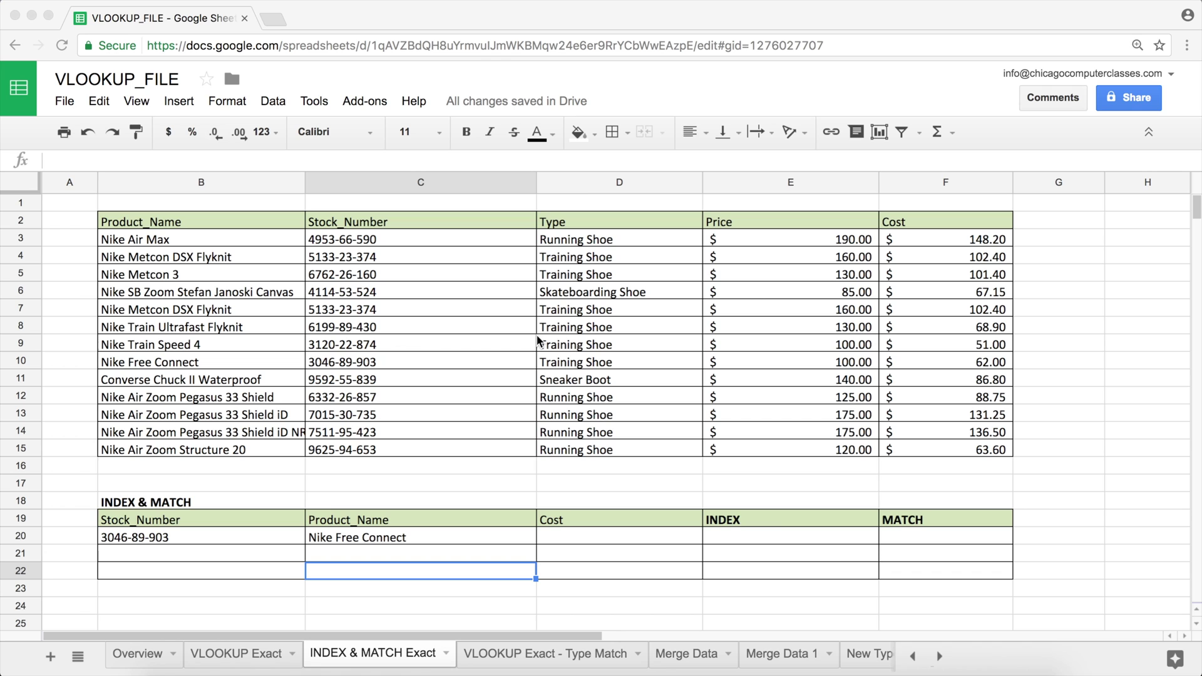
Step: Examine the Stock_Number and Product_Name columns and the INDEX and MATCH formula in C20
click(417, 238)
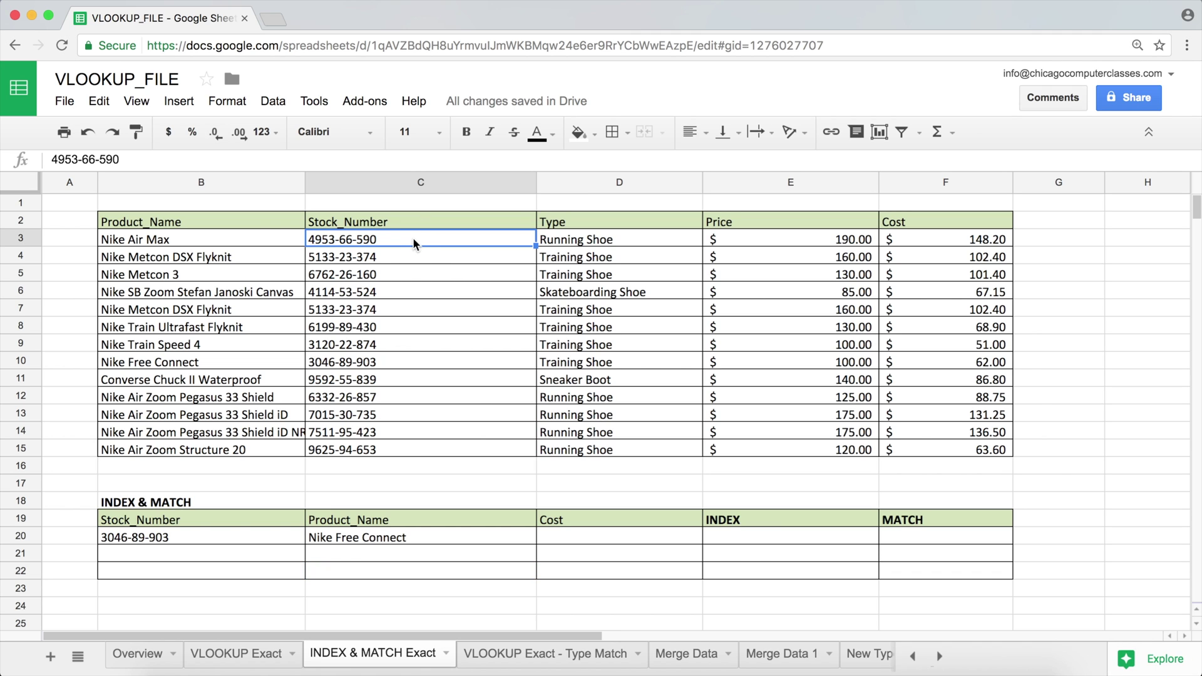
drag(408, 243, 388, 451)
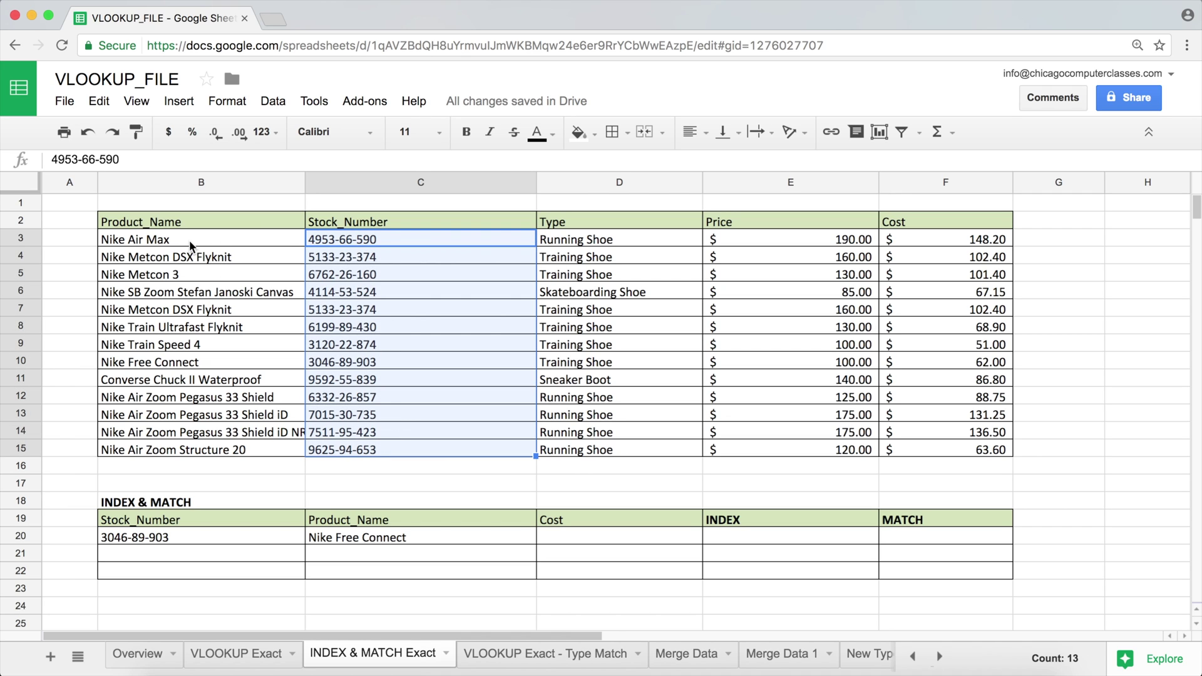
drag(189, 237, 185, 450)
click(345, 539)
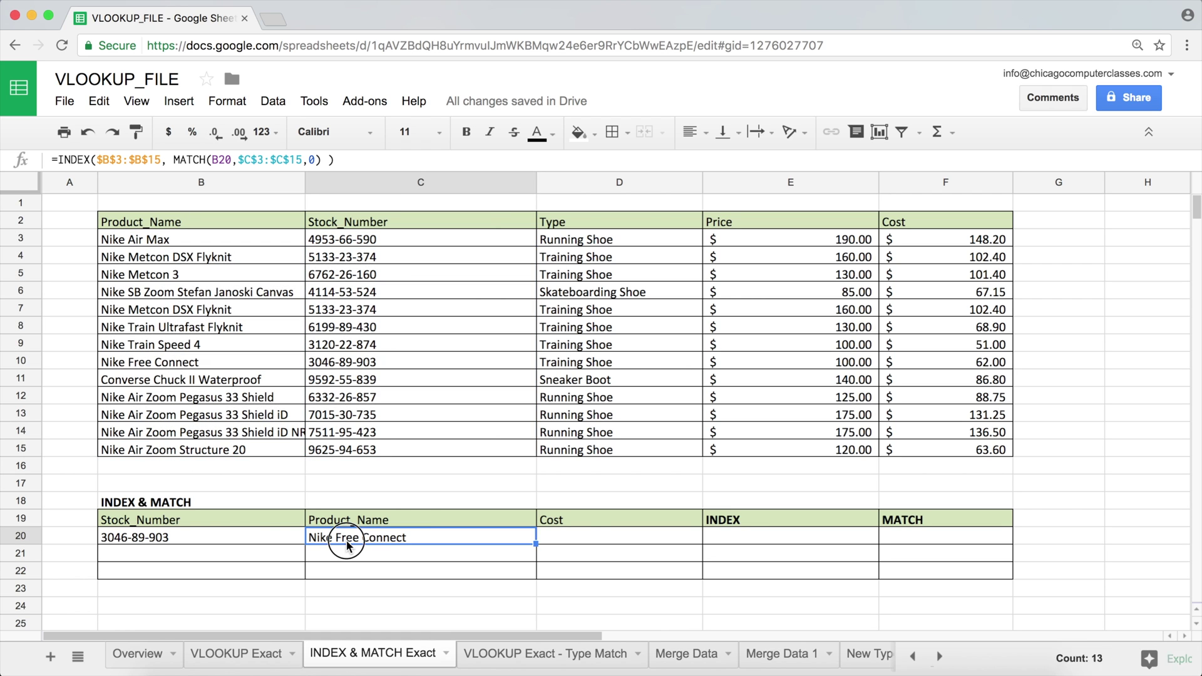
double_click(347, 541)
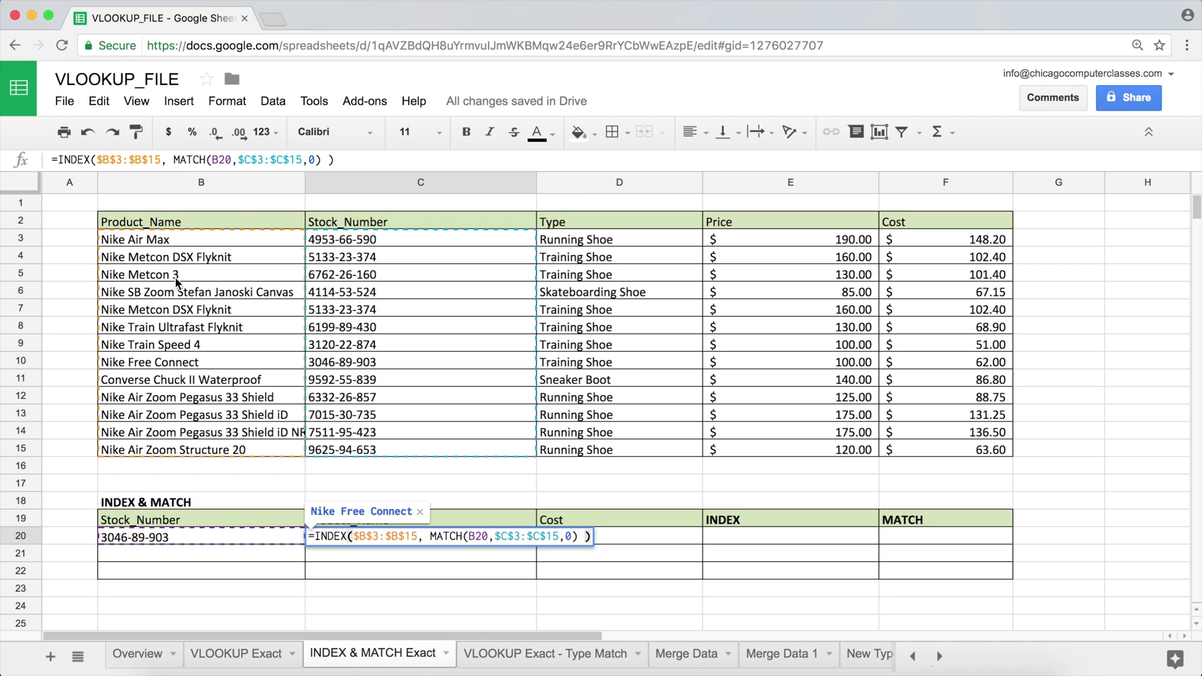
key(Return)
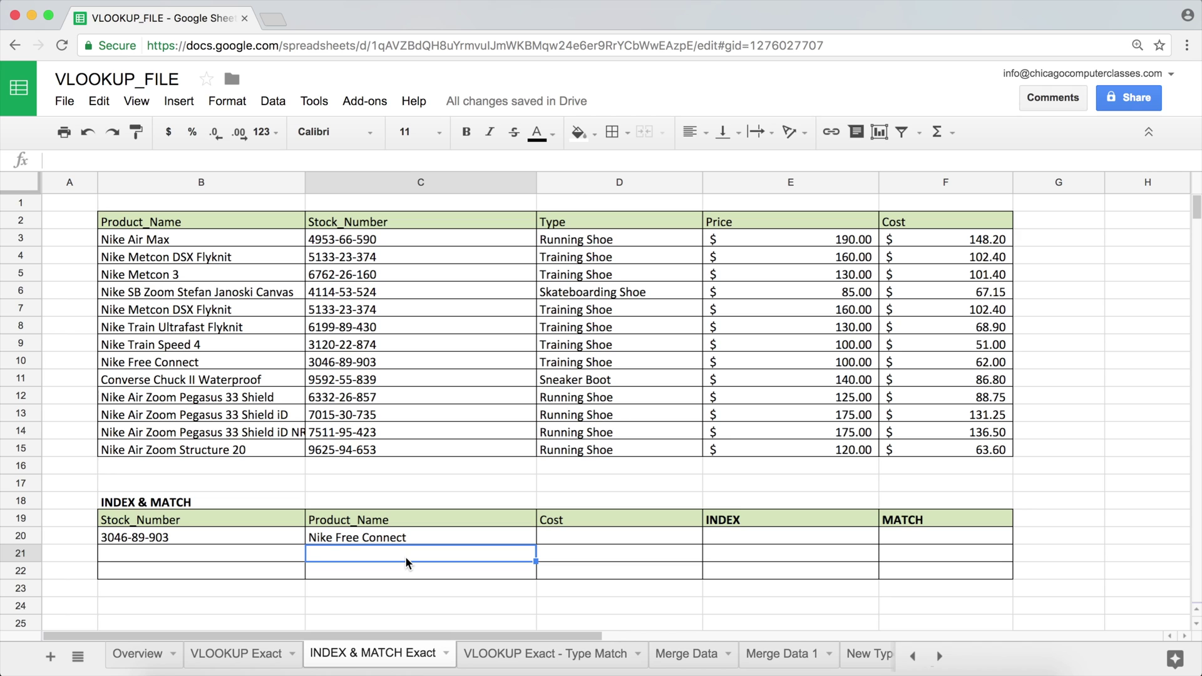
Step: Copy the stock number 3046-89-903 from B20 into B21 of the INDEX & MATCH table
key(Left)
key(Up)
key(Right)
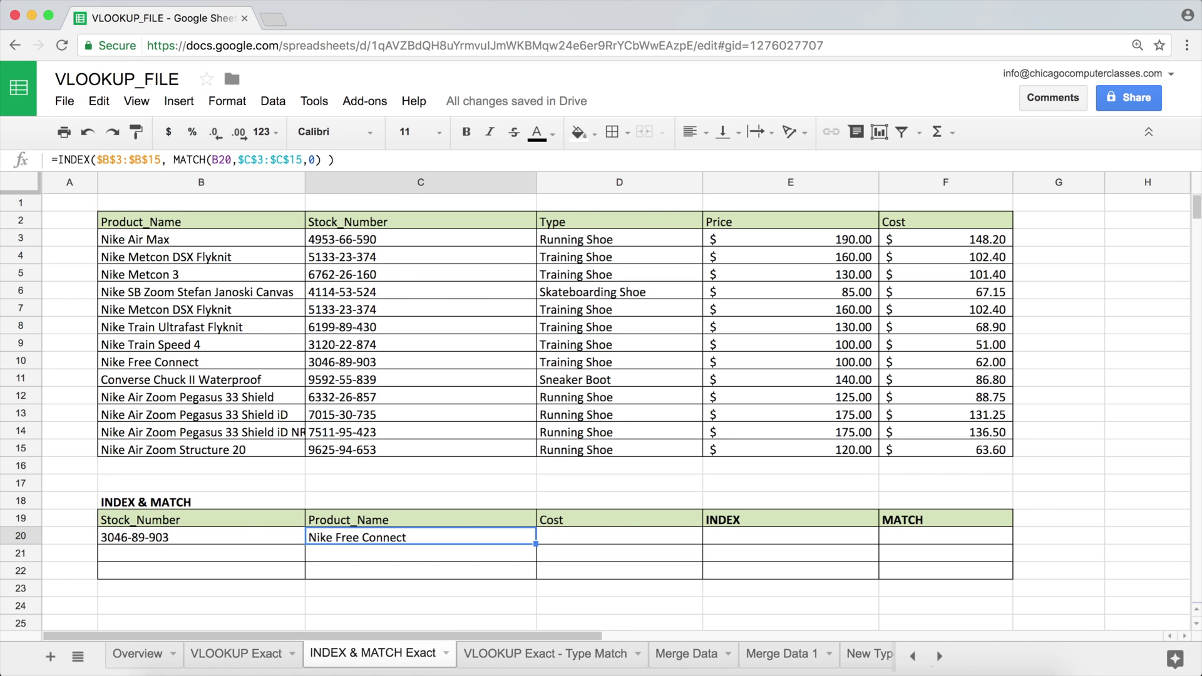
key(Left)
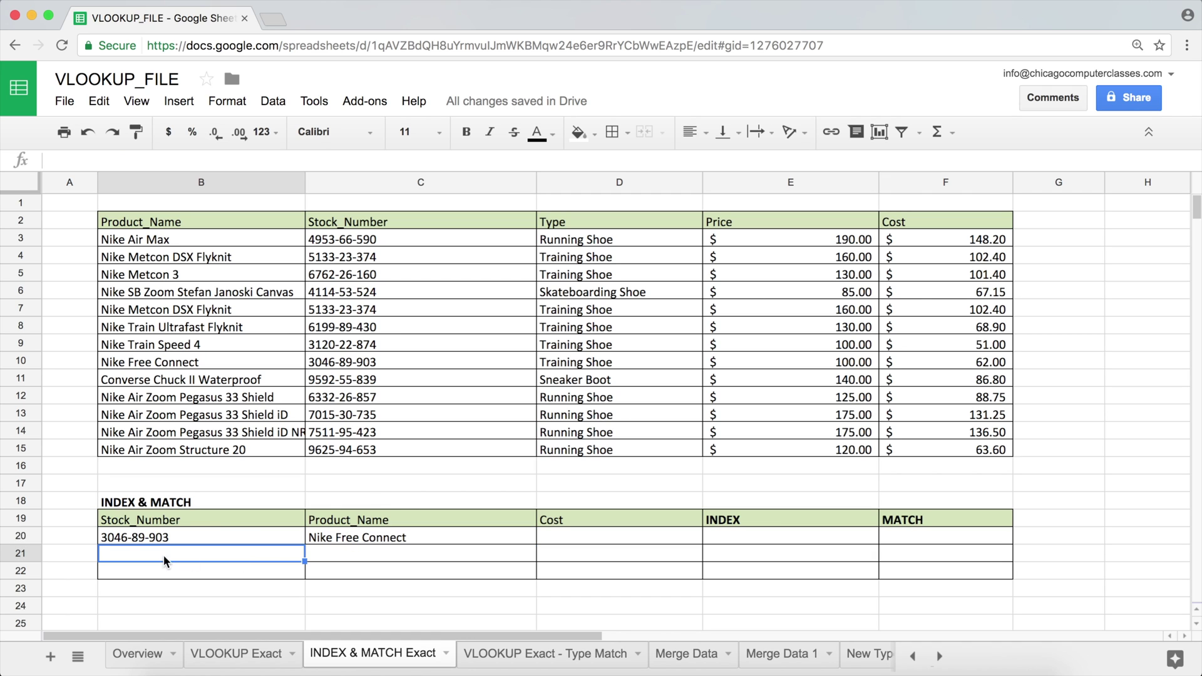
click(160, 554)
text(3046-89-903)
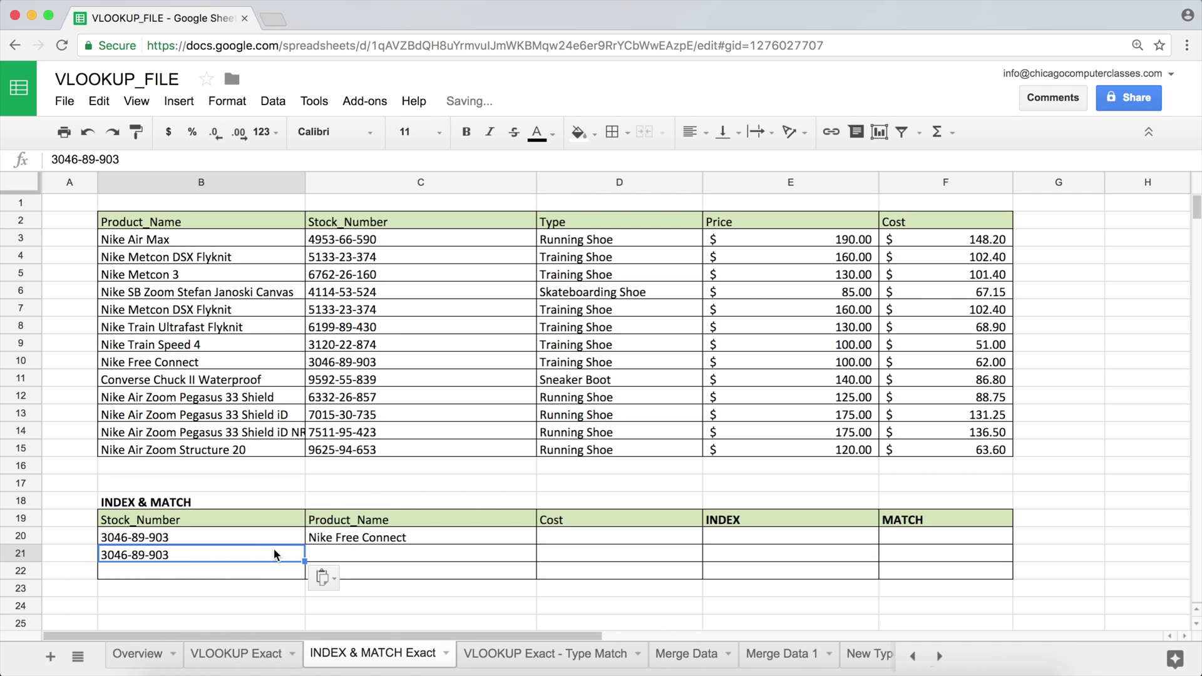
Step: Start a QUERY formula in C21 with the absolute range $B$3:$F$15 as its data argument
click(370, 553)
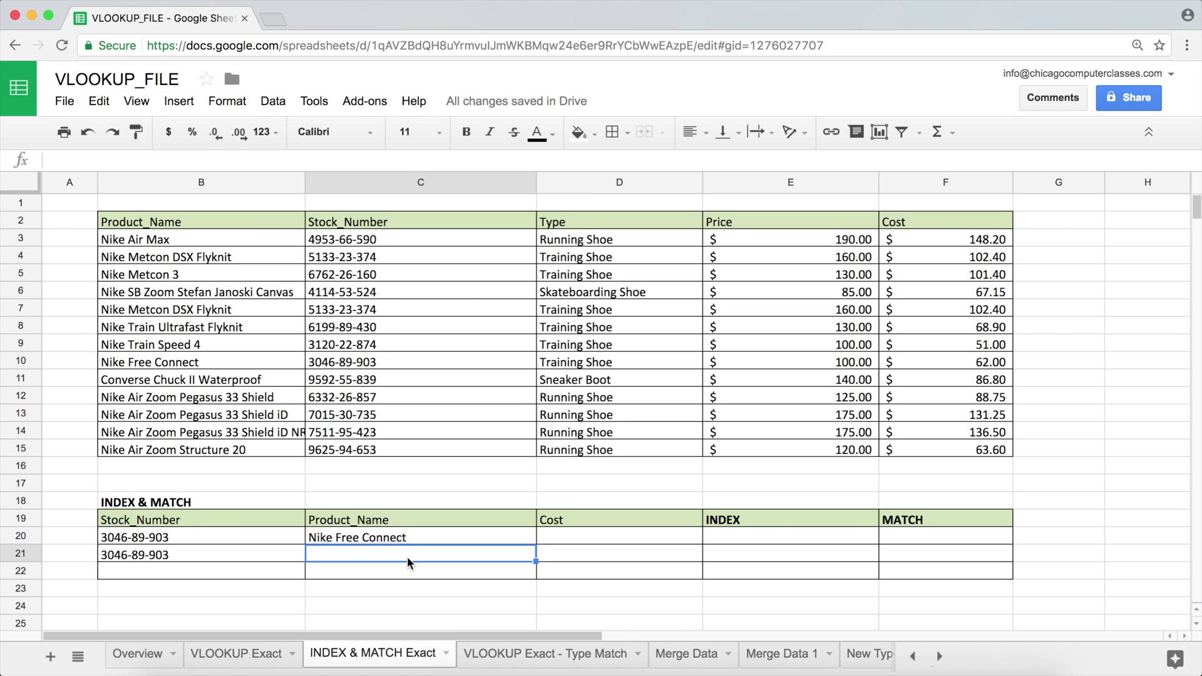
text(=QU)
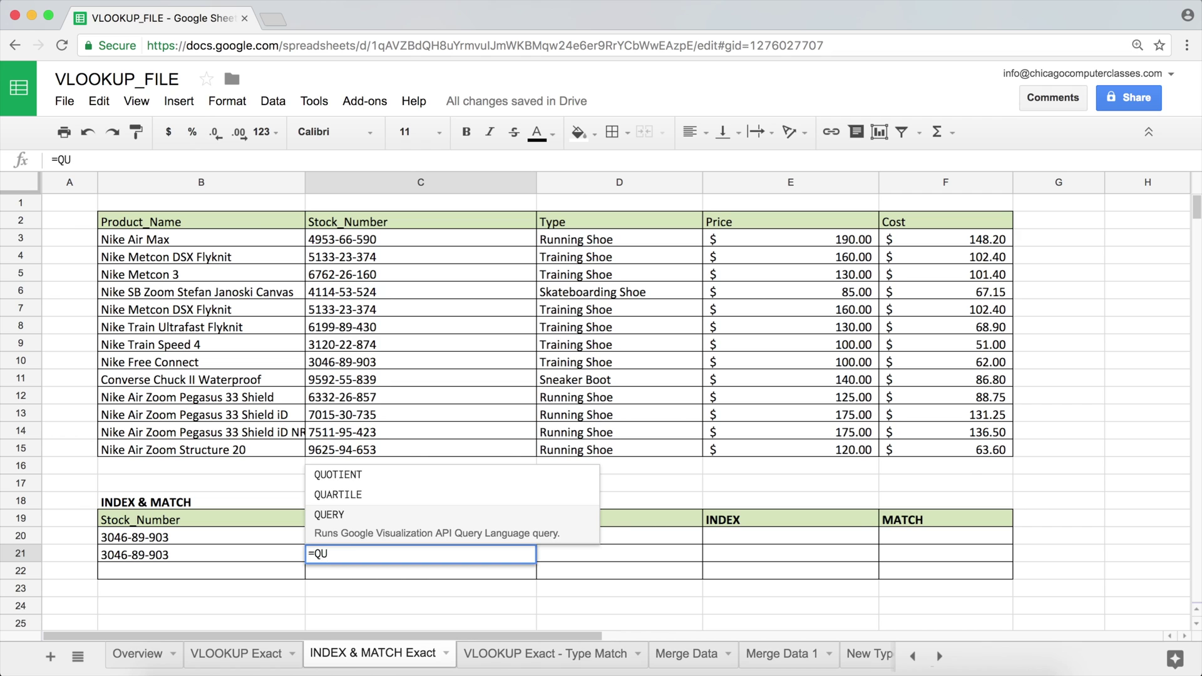
key(Tab)
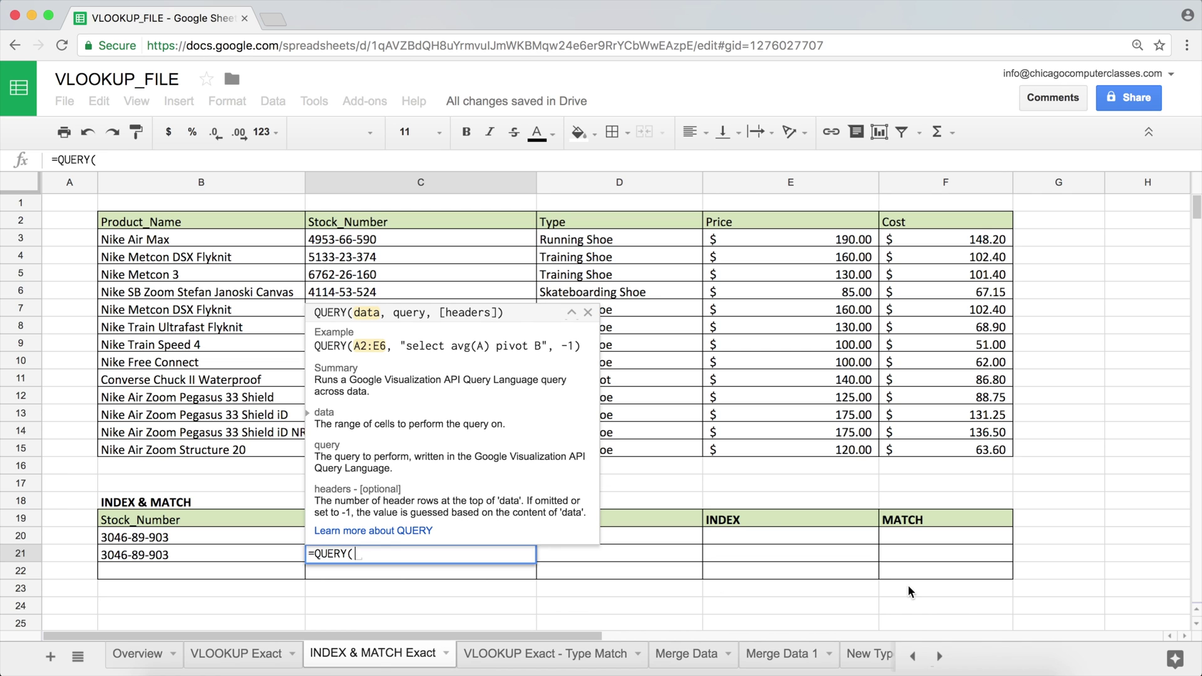
drag(157, 238, 913, 450)
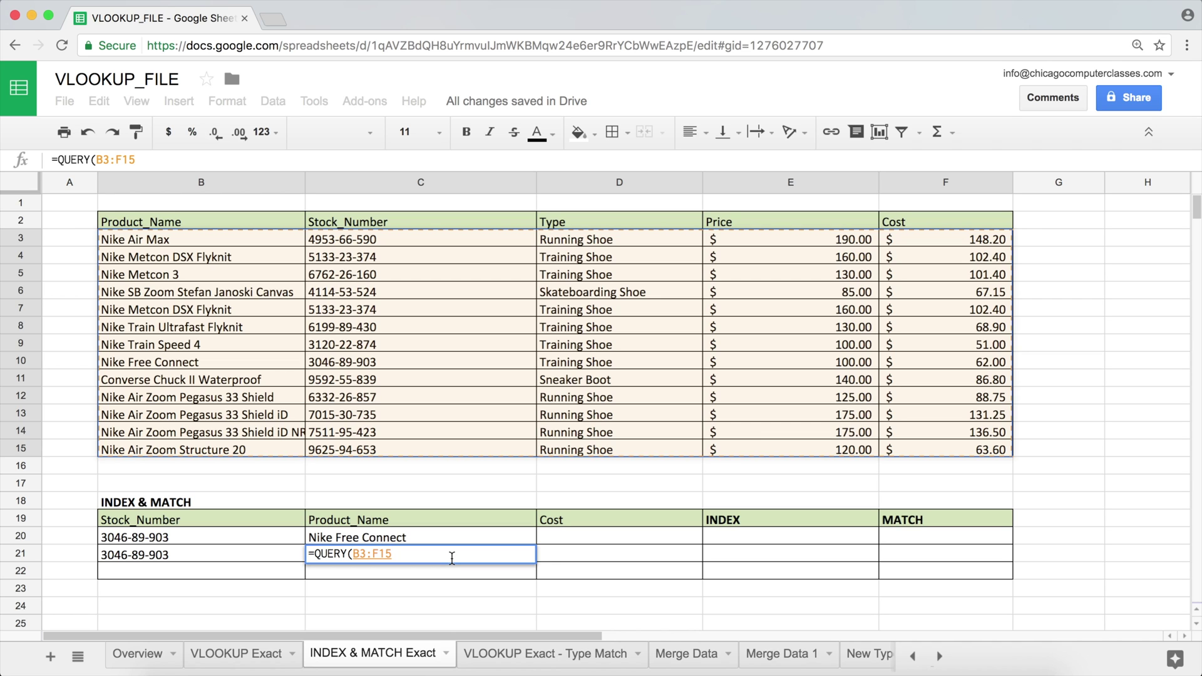
key(F4)
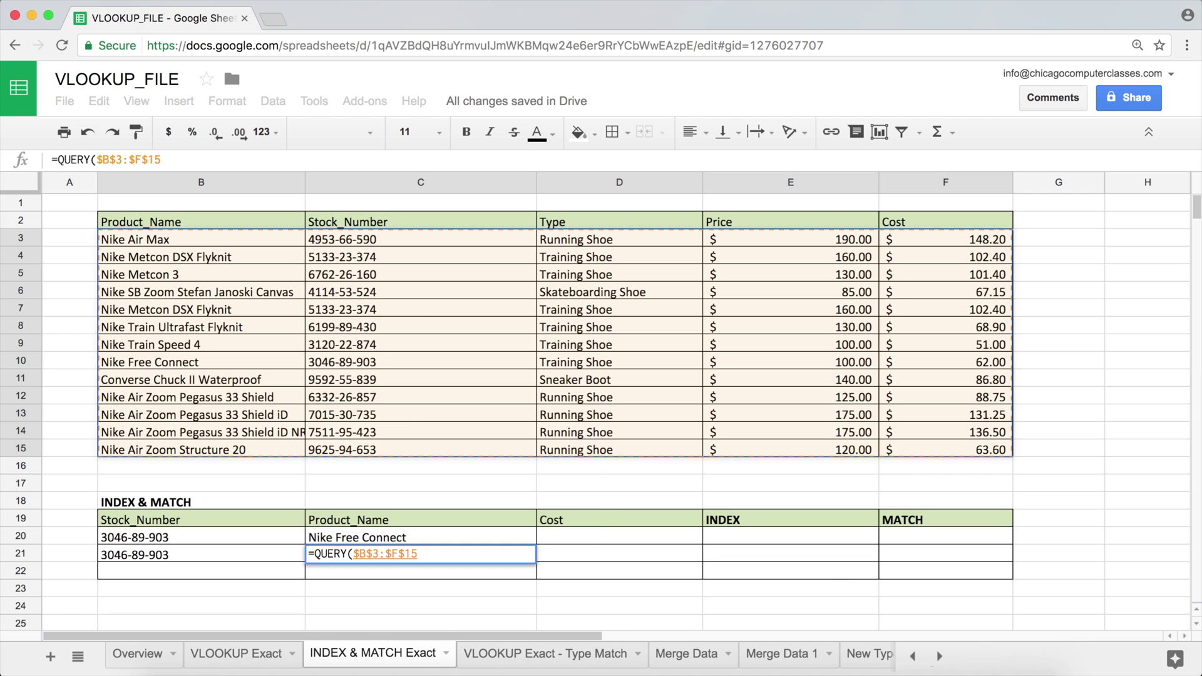
text(,)
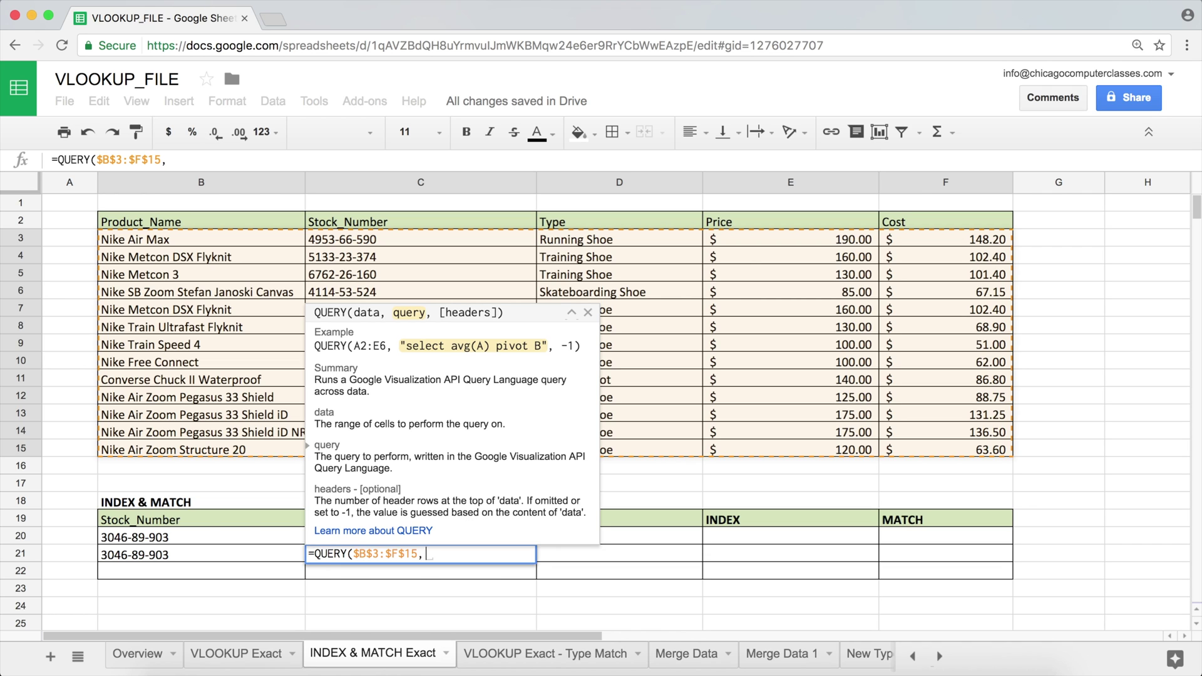
Step: Add the query argument "select B where C='3046-89-903' limit 1" to the QUERY formula in C21
text(")
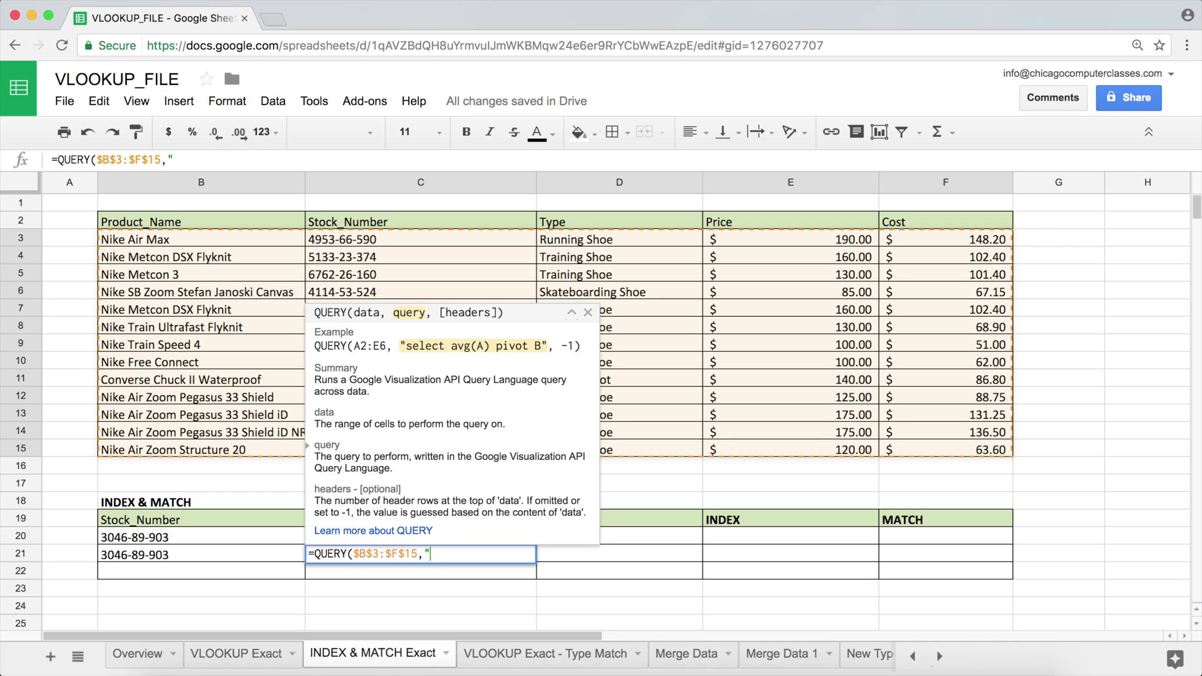
text(select)
text(B)
text(where C)
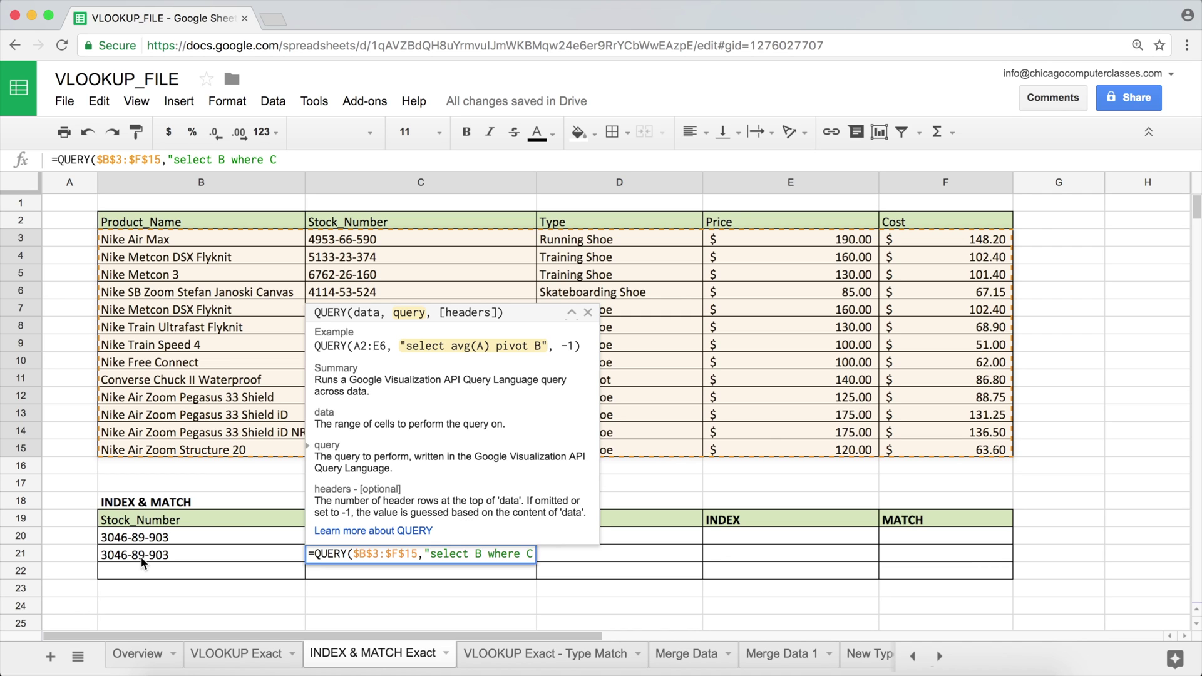
text(='3046-)
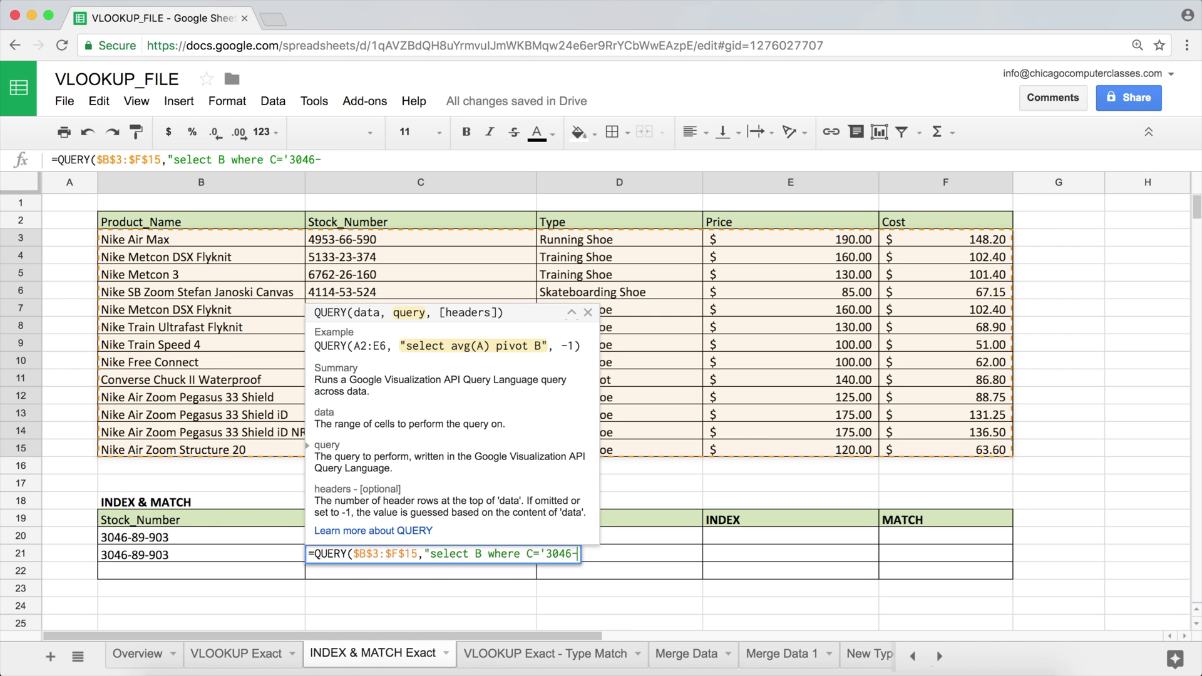
text(89-90)
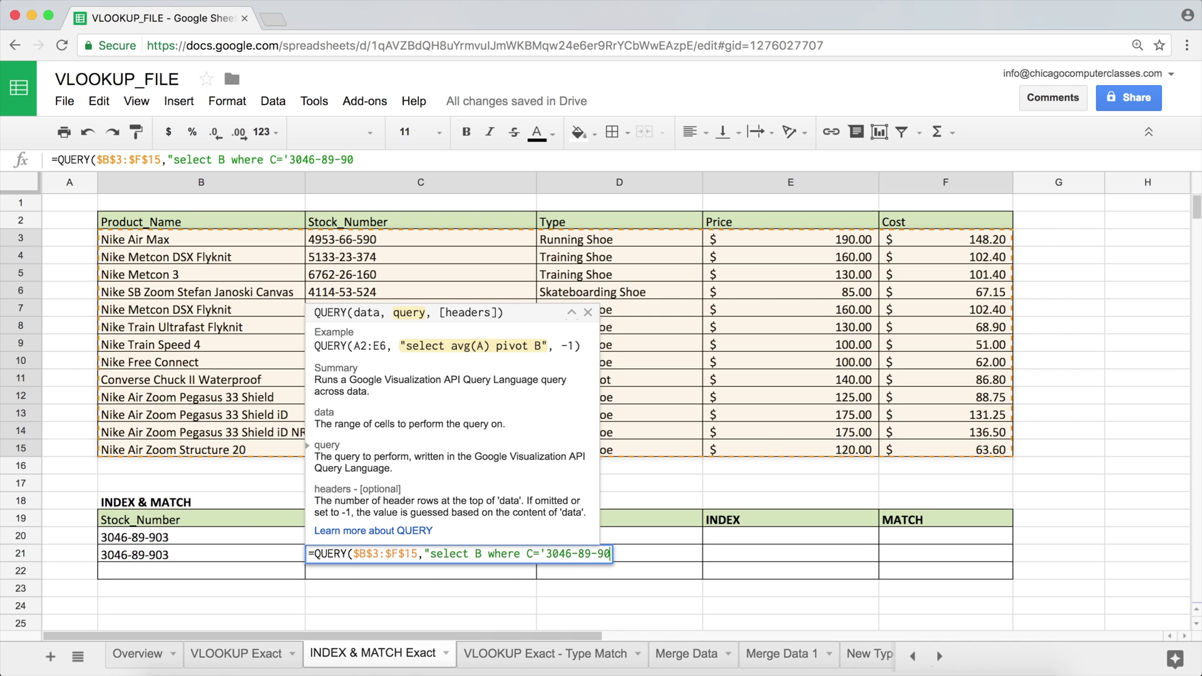
text(3')
text(limit)
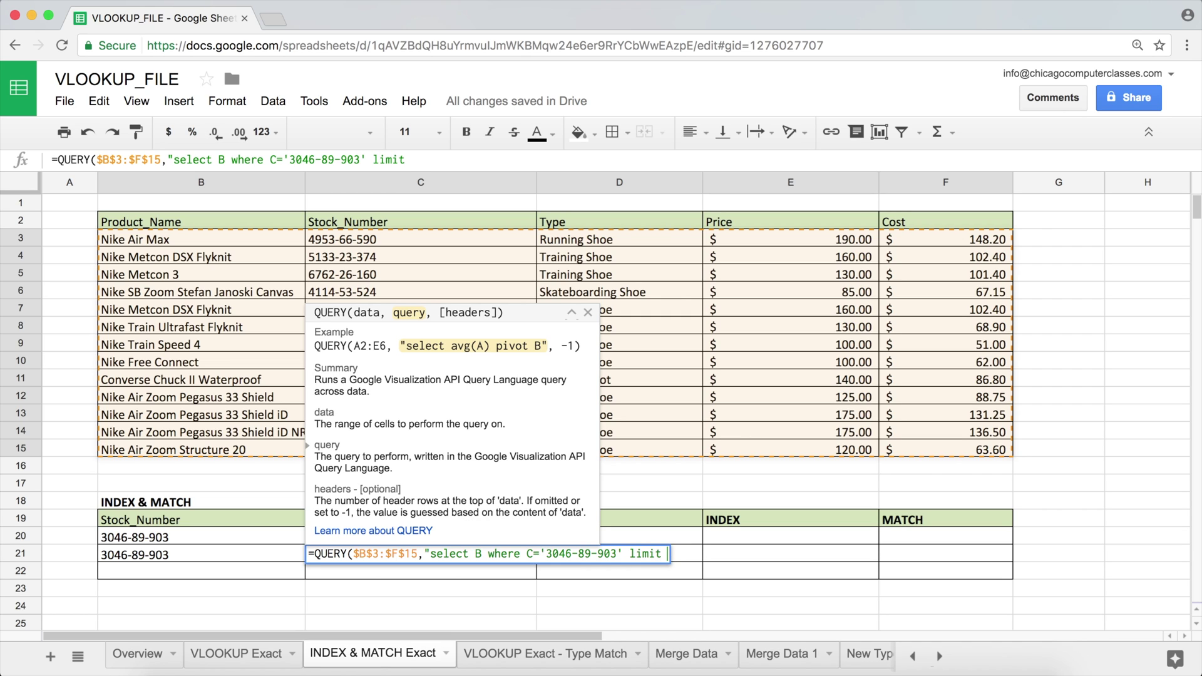
text( 1)
text(")
Step: Set the headers argument of the QUERY formula to 0 and commit the formula in C21
text(,)
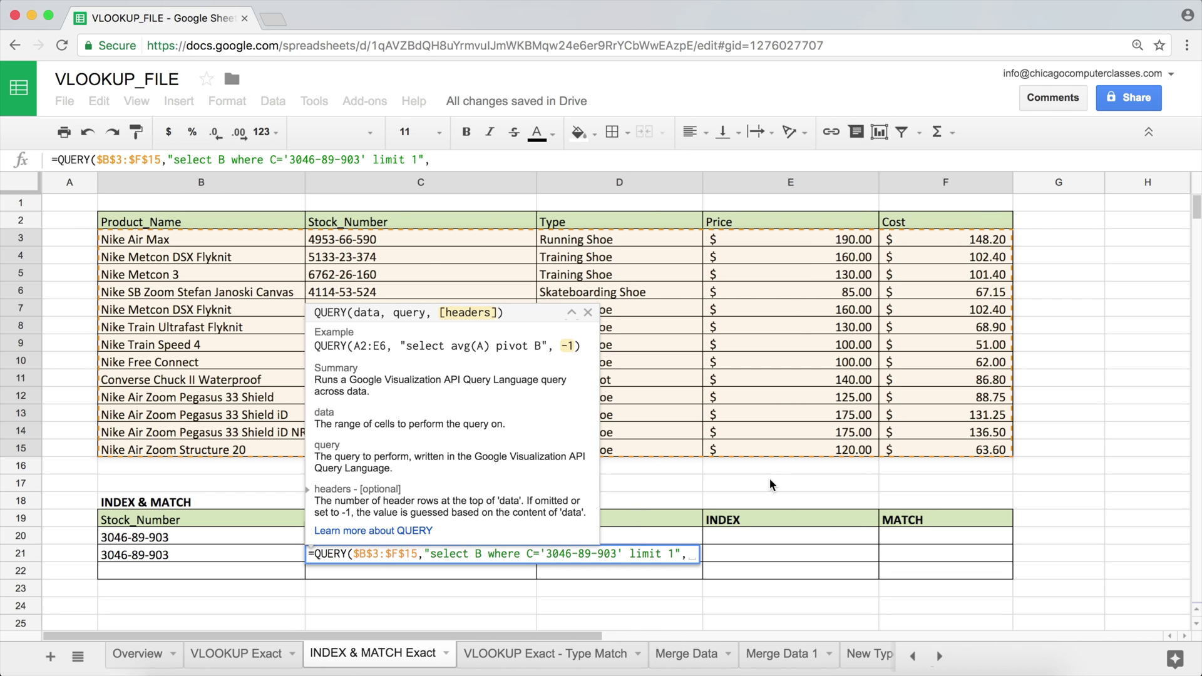
text(0)
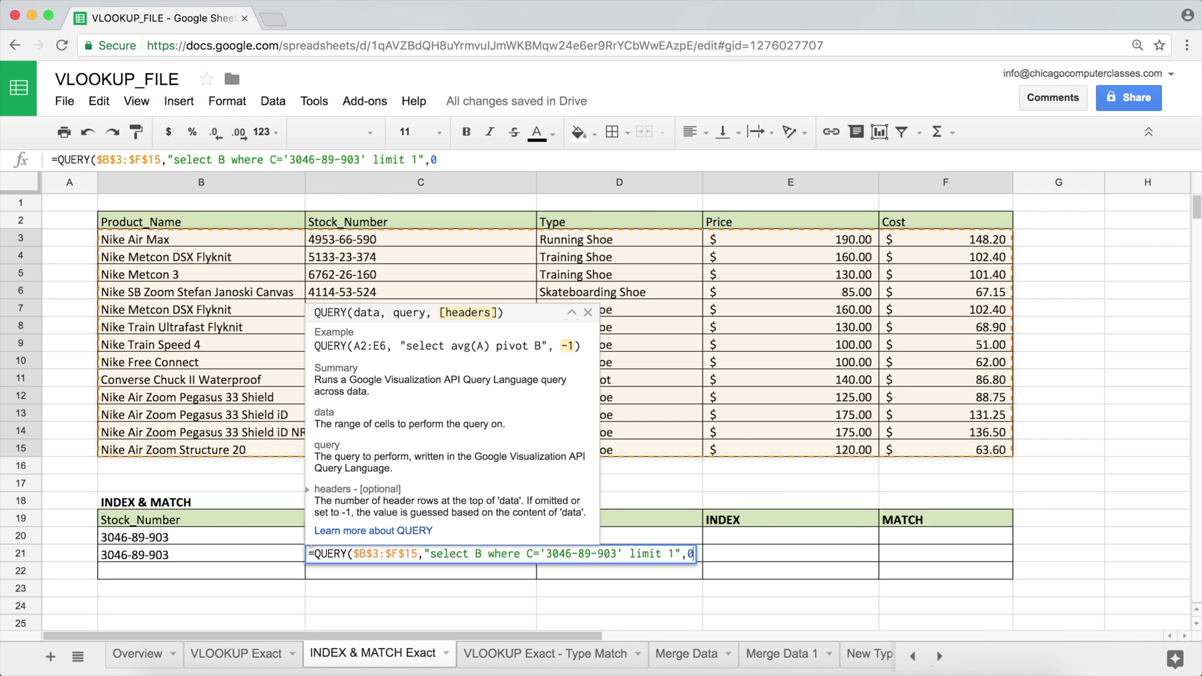
text())
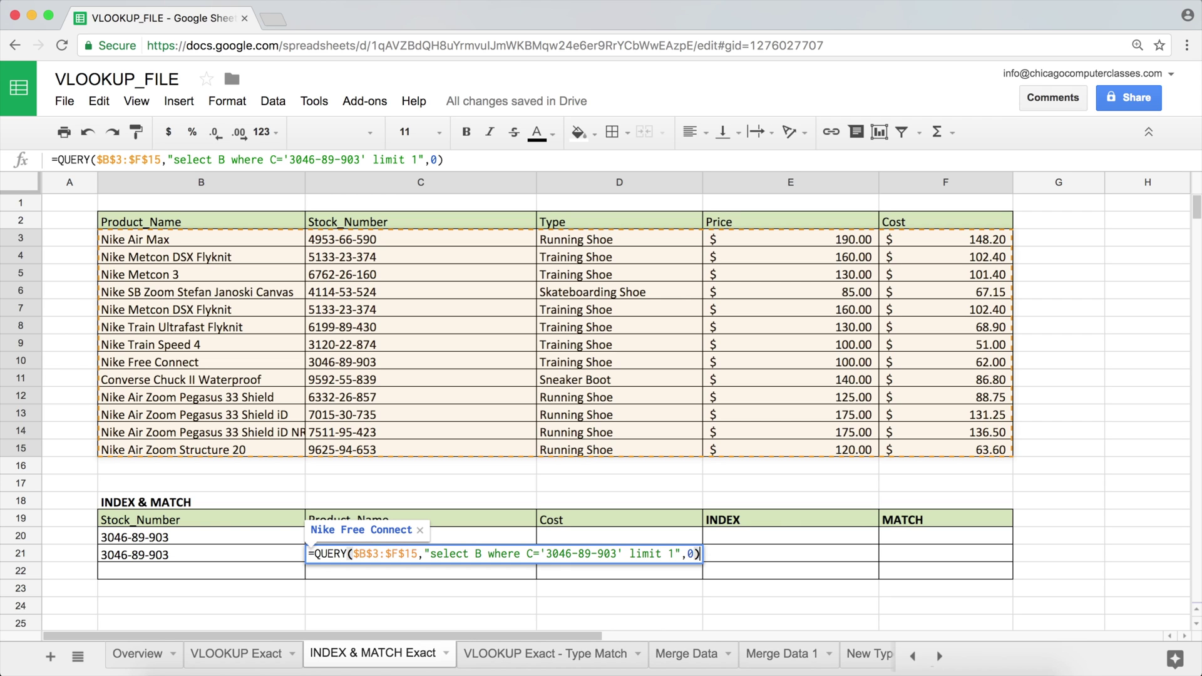
key(Return)
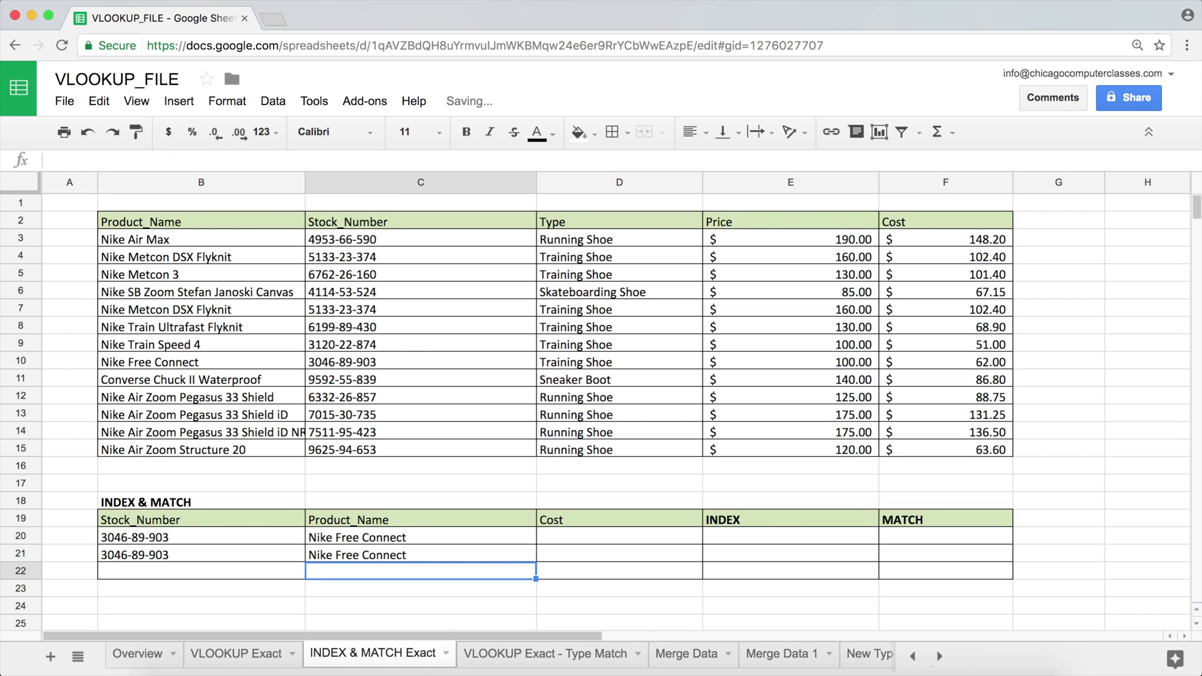
Step: Compare the QUERY formula in C21 with the INDEX and MATCH formula in C20
click(354, 550)
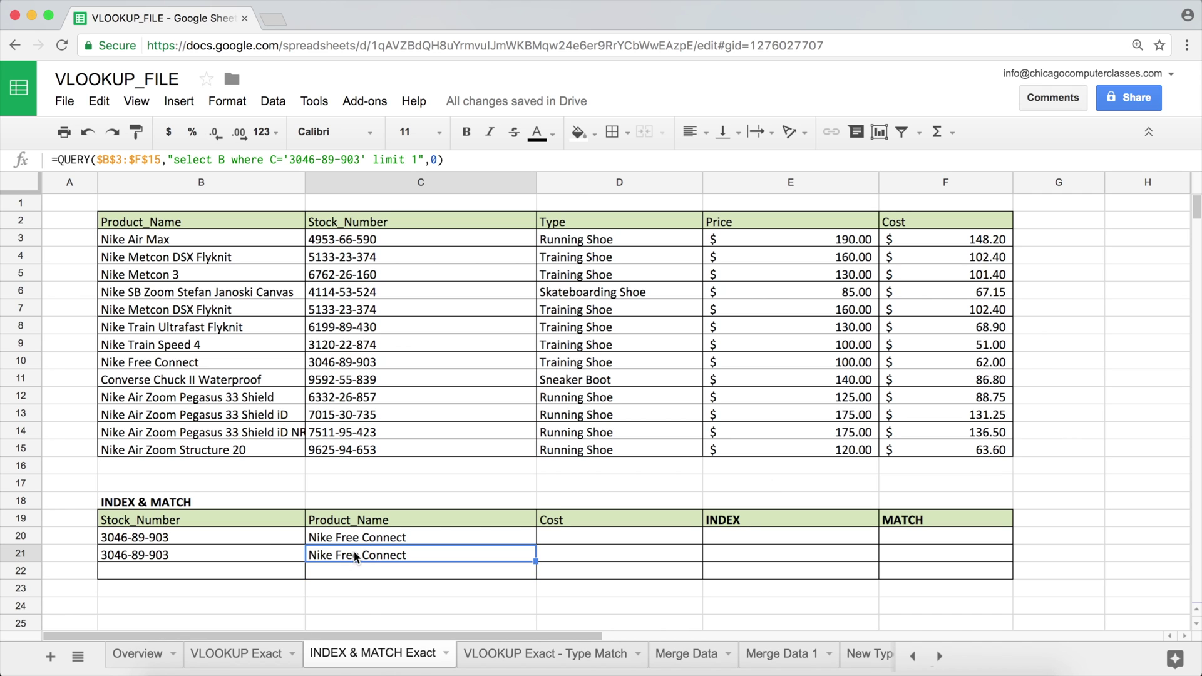
click(346, 538)
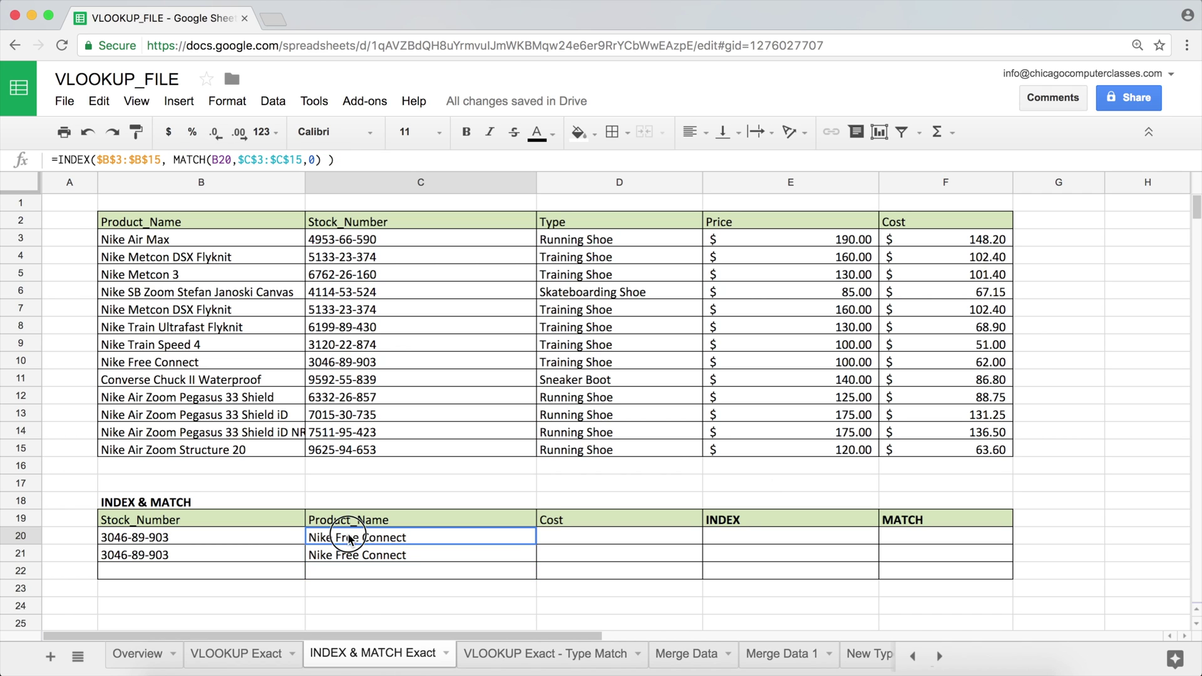
click(211, 544)
Step: Copy the Nike Train Speed 4 stock number, 3120-22-874, from C9 into both B20 and B21
click(373, 365)
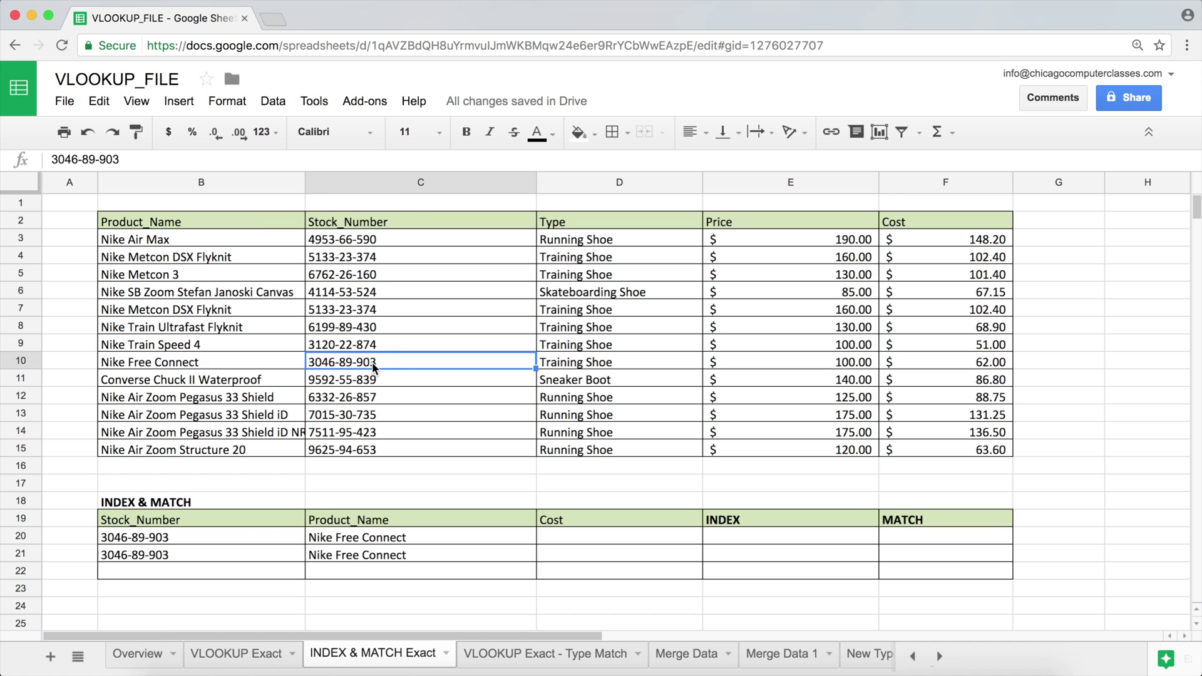
click(380, 398)
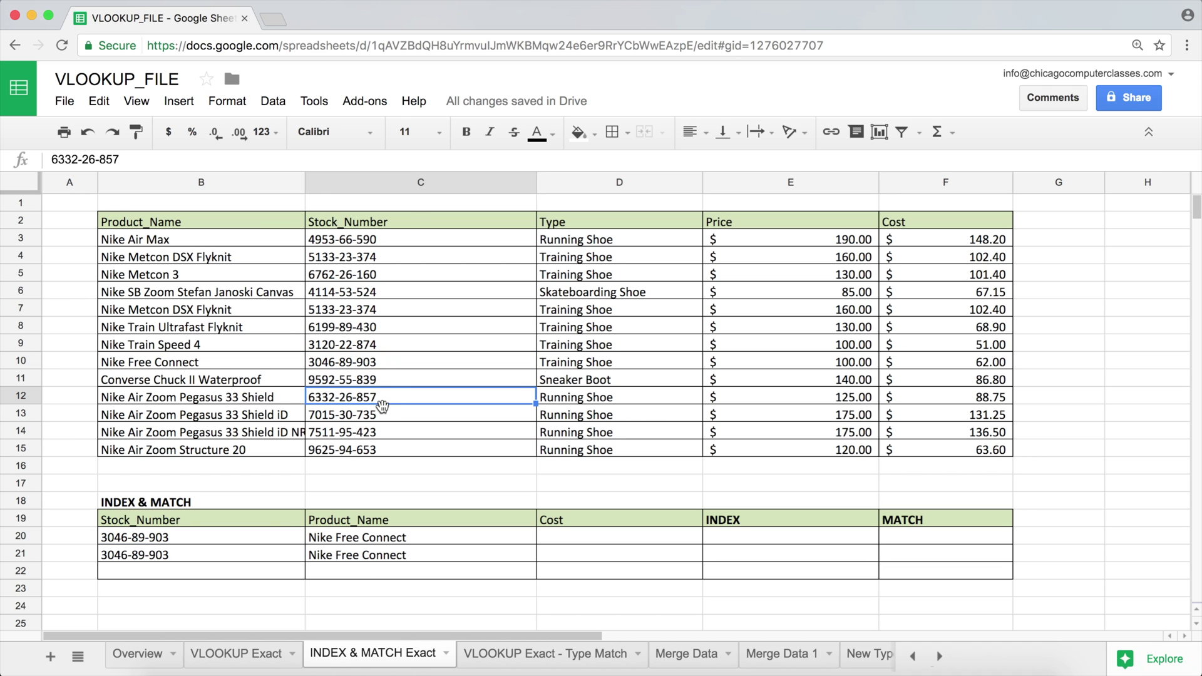
click(377, 347)
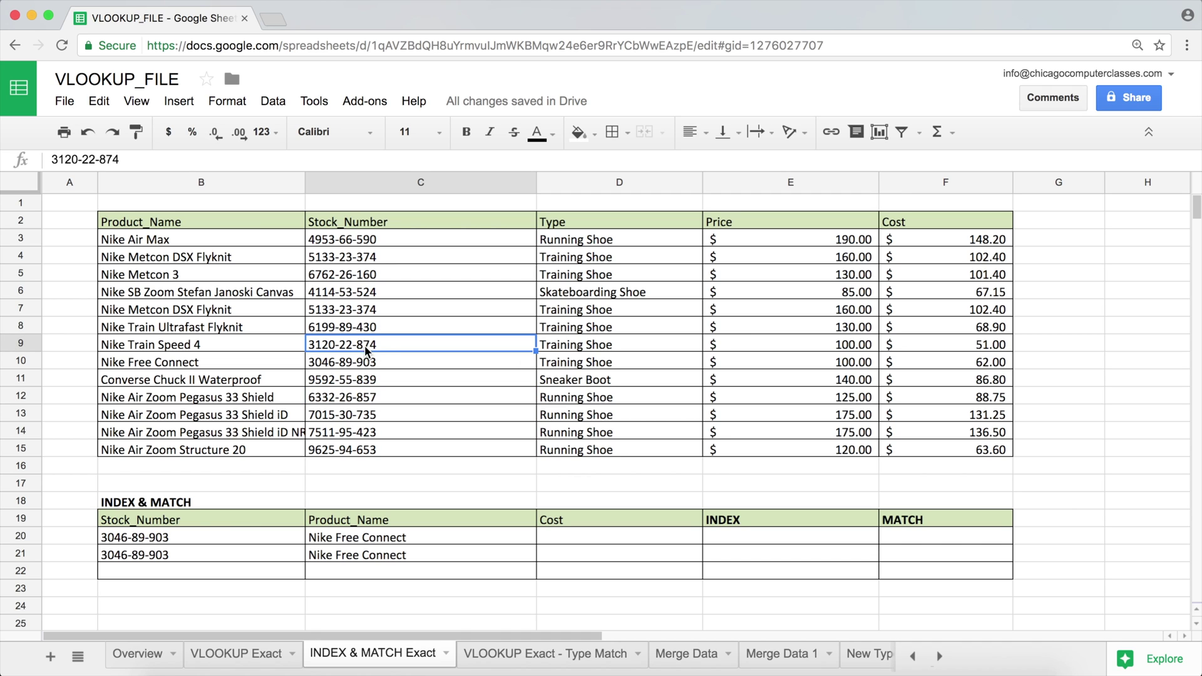
key(super+c)
click(213, 539)
key(super+v)
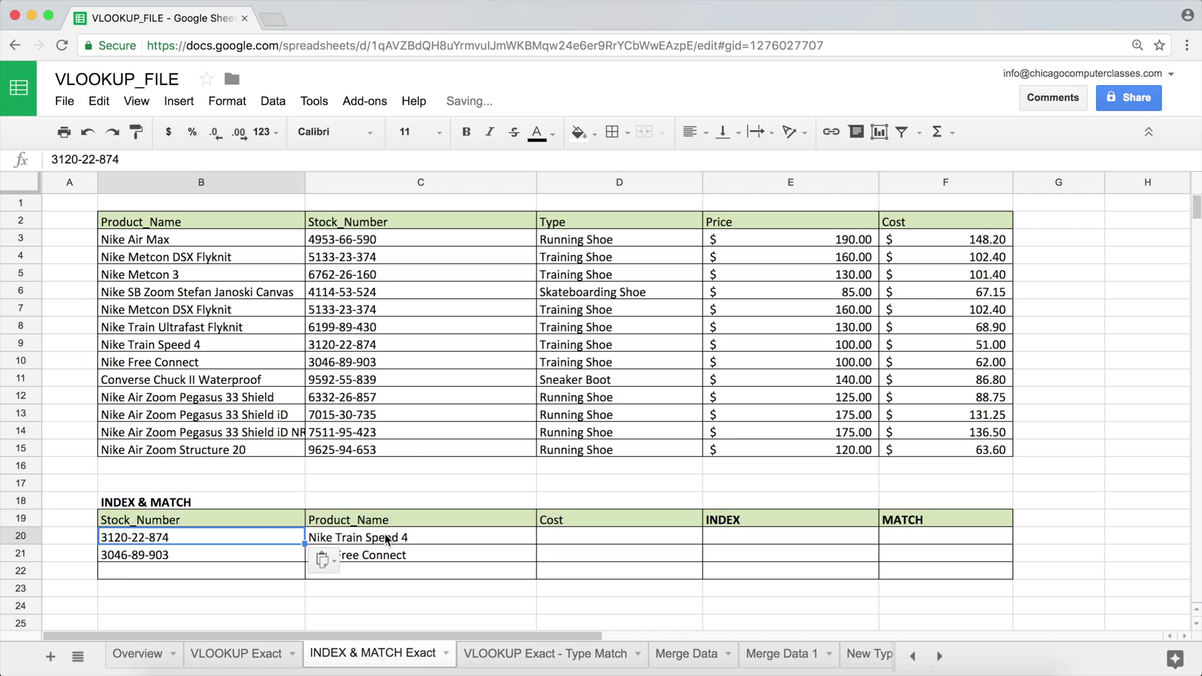
click(226, 556)
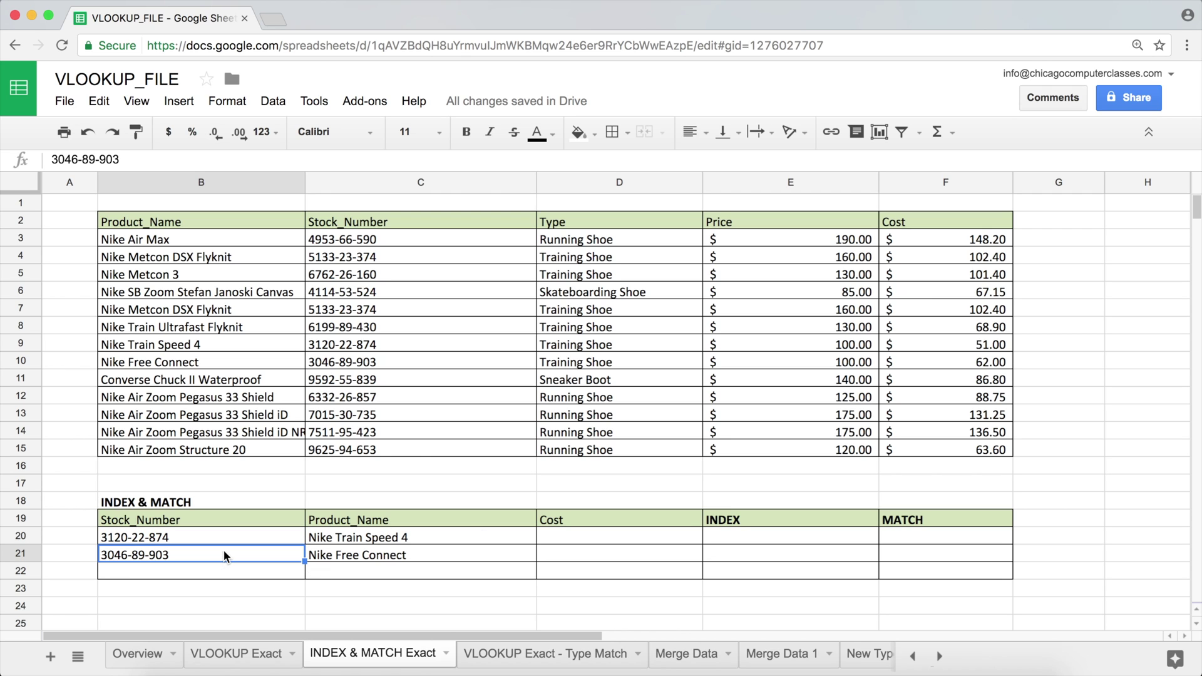
key(super+v)
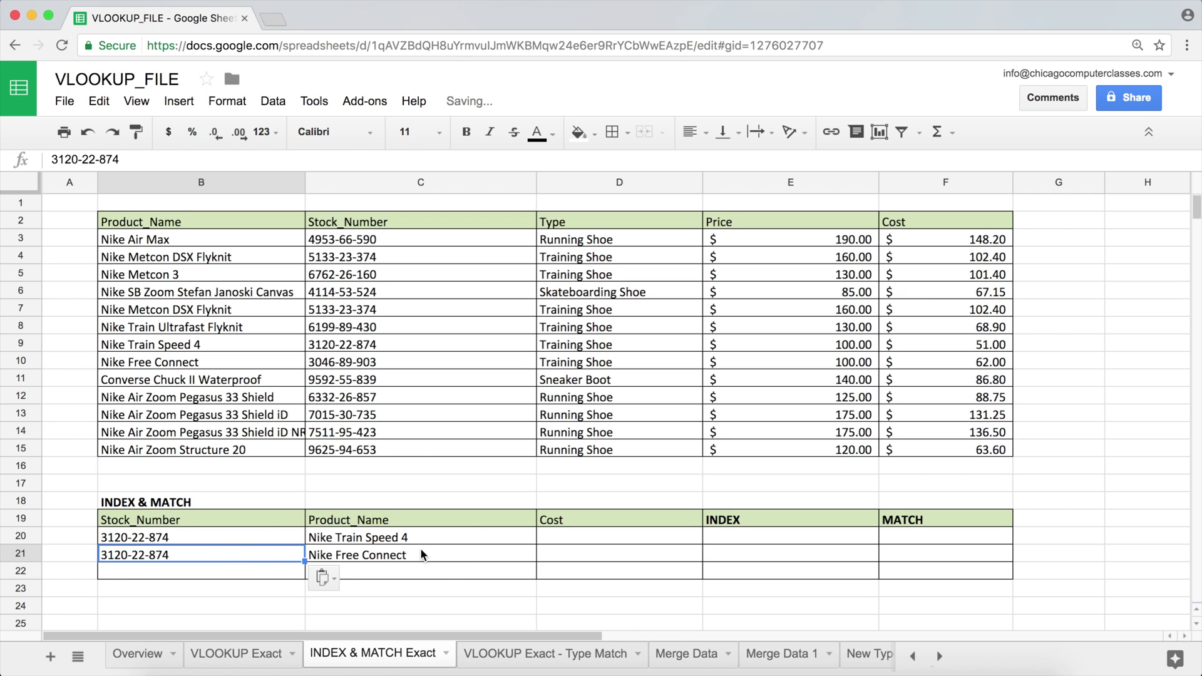
Step: Replace the hard-coded stock number in C21's QUERY formula with two double quotes that split the query text, keeping the single quotes around the gap
click(370, 563)
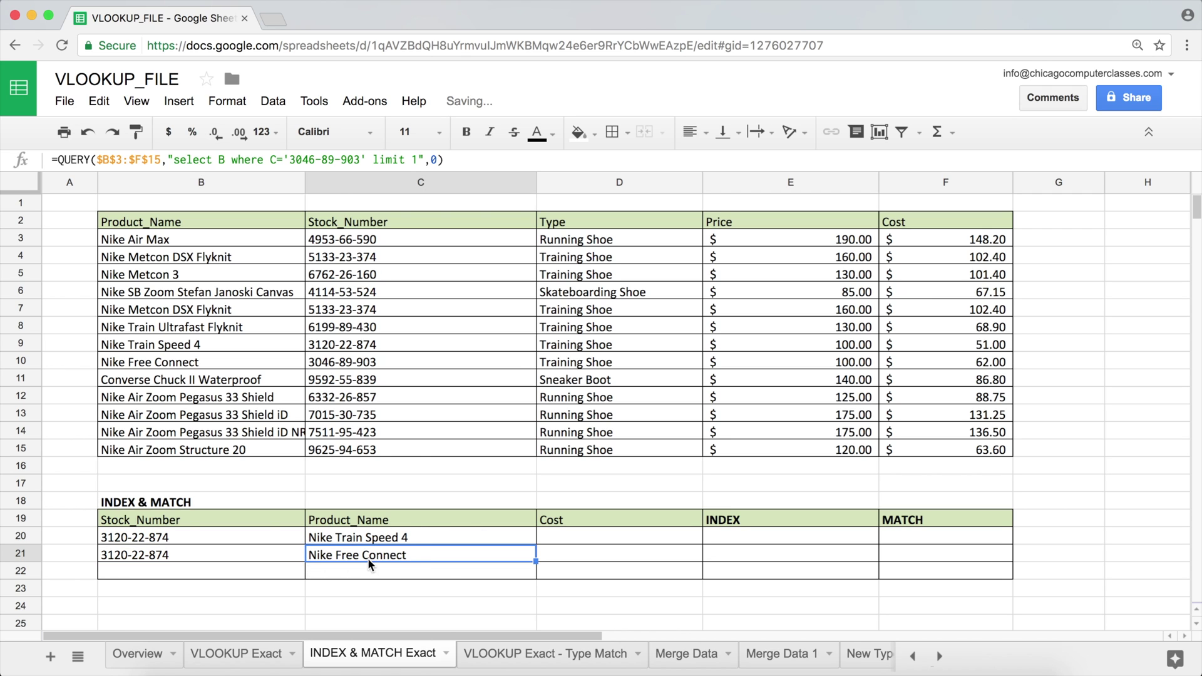
double_click(415, 555)
drag(548, 555, 617, 557)
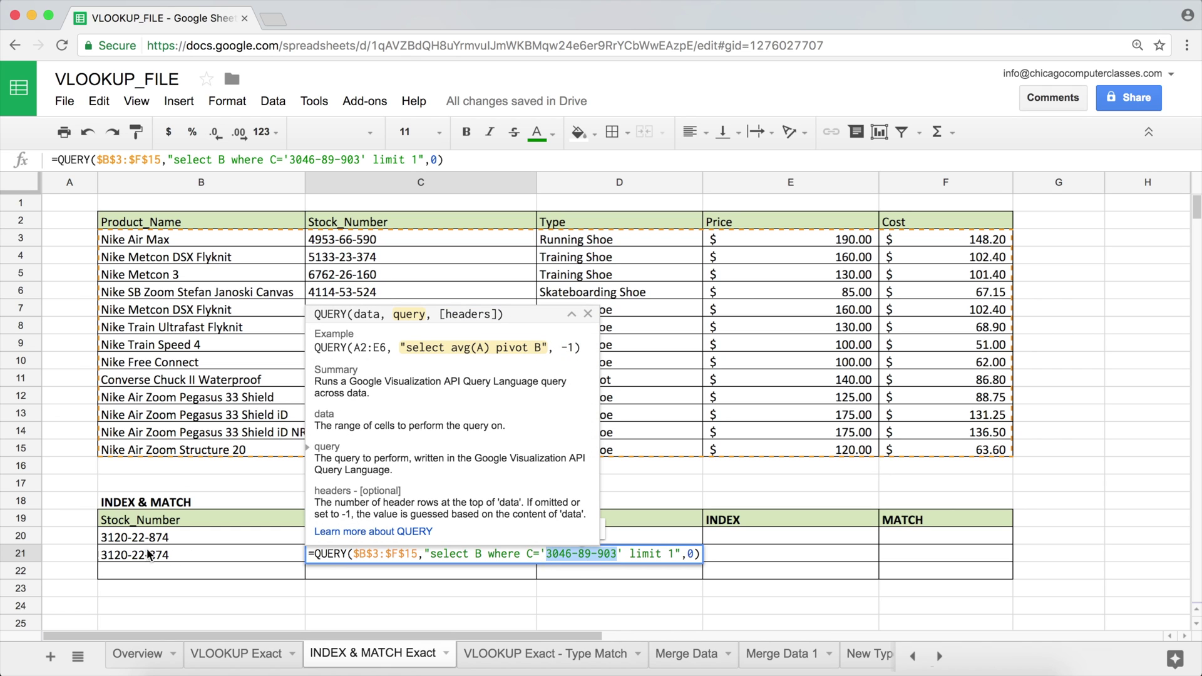
click(584, 553)
drag(616, 554, 547, 553)
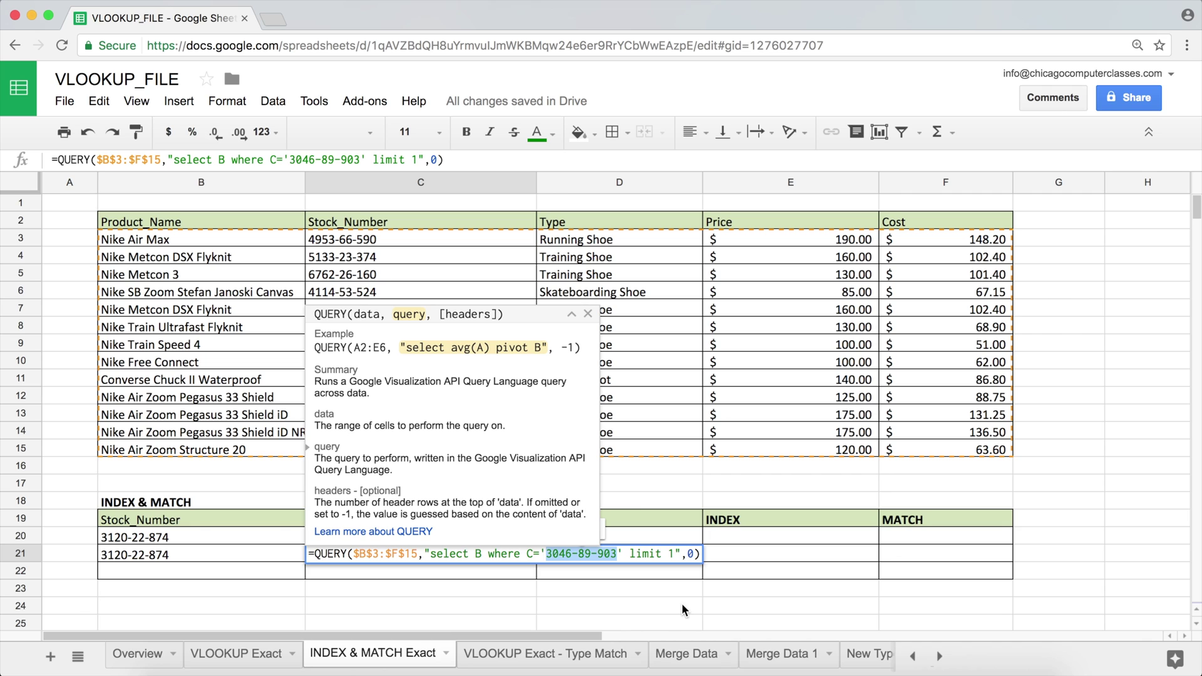
key(BackSpace)
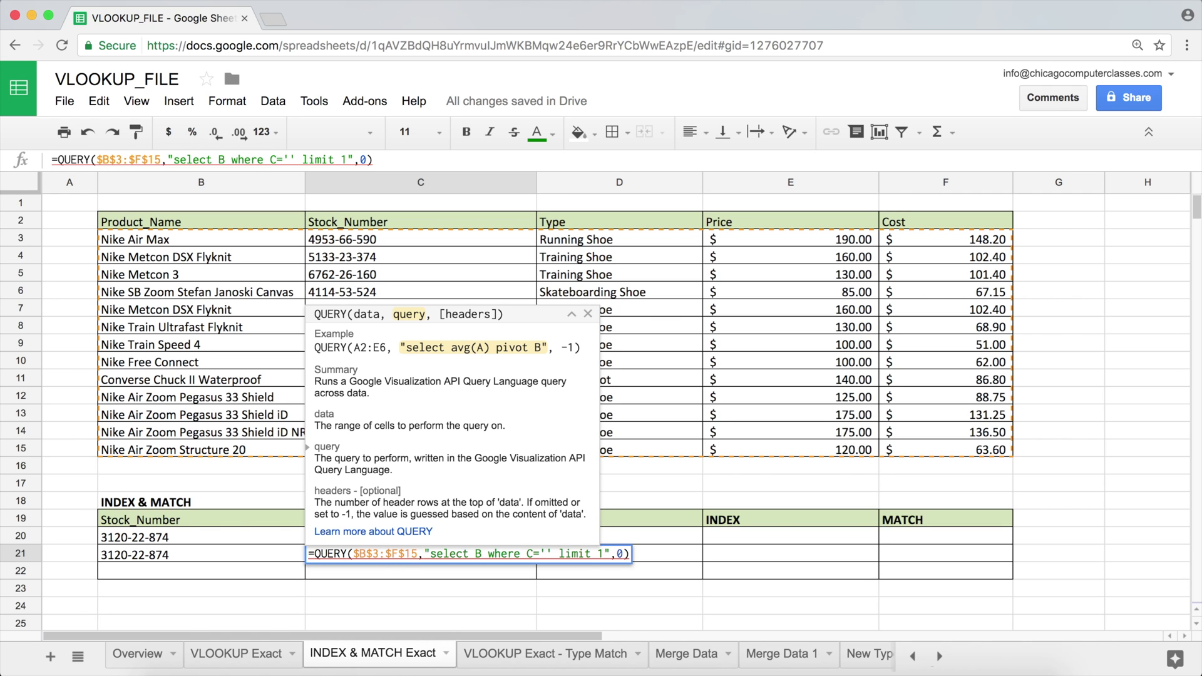
text(")
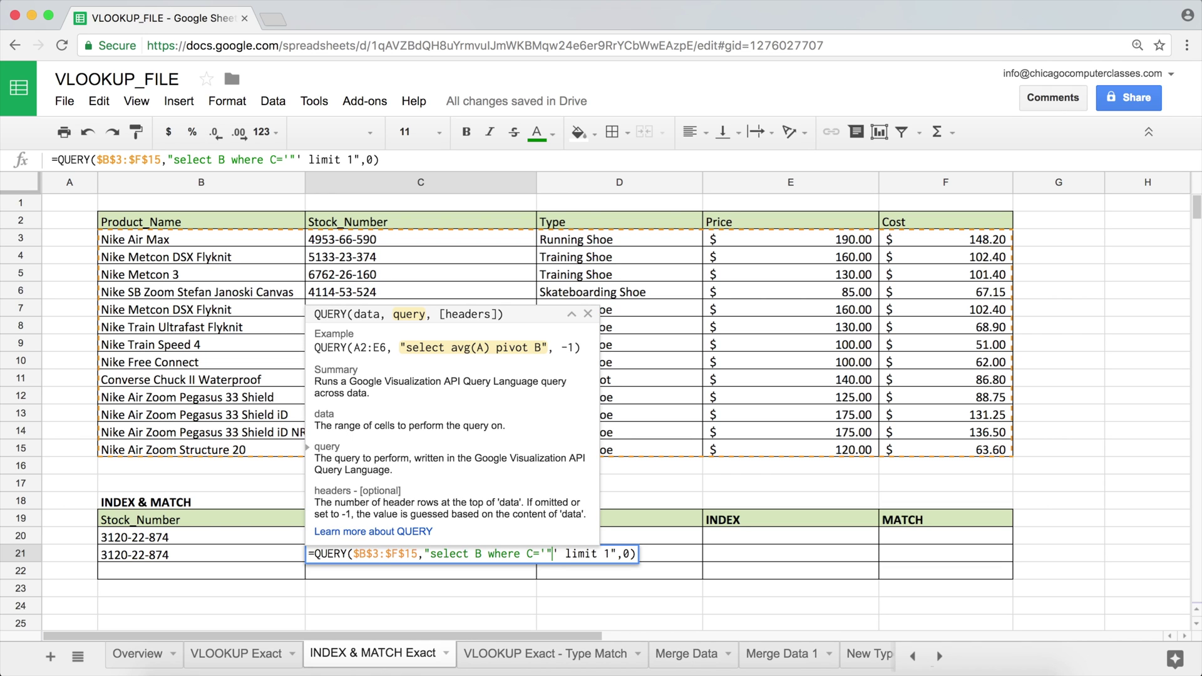
text(")
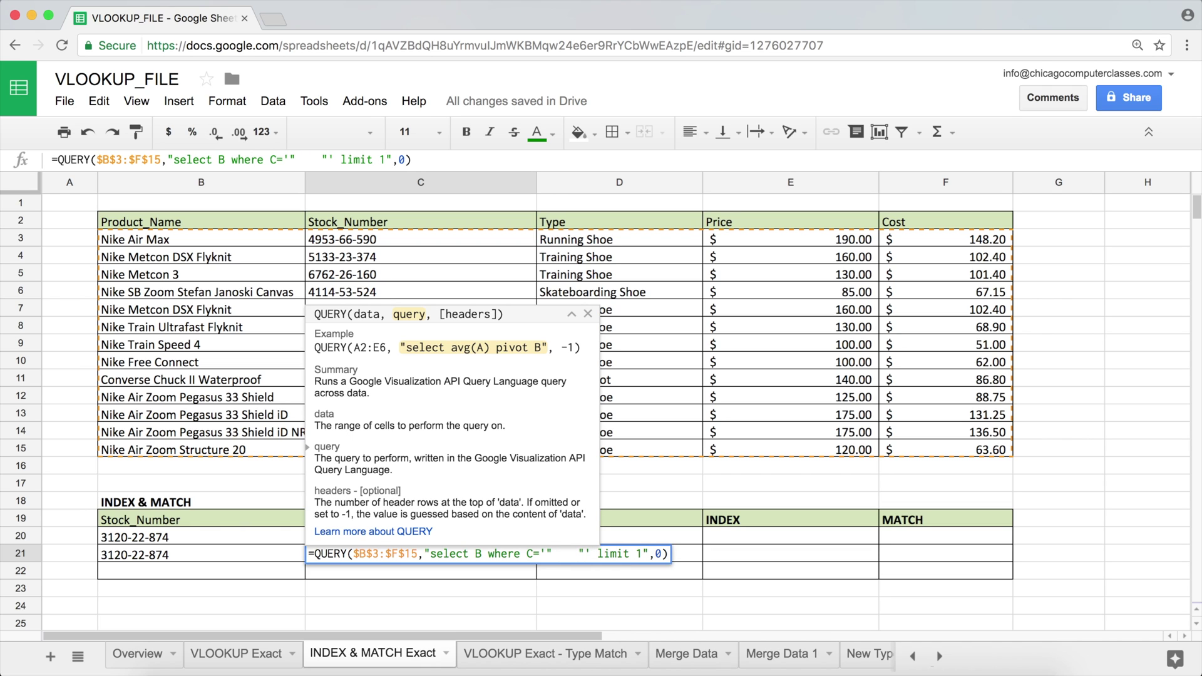
Step: Join the two query text parts in C21 with & B21 &, remove the surplus spaces and commit the formula
drag(579, 553, 646, 554)
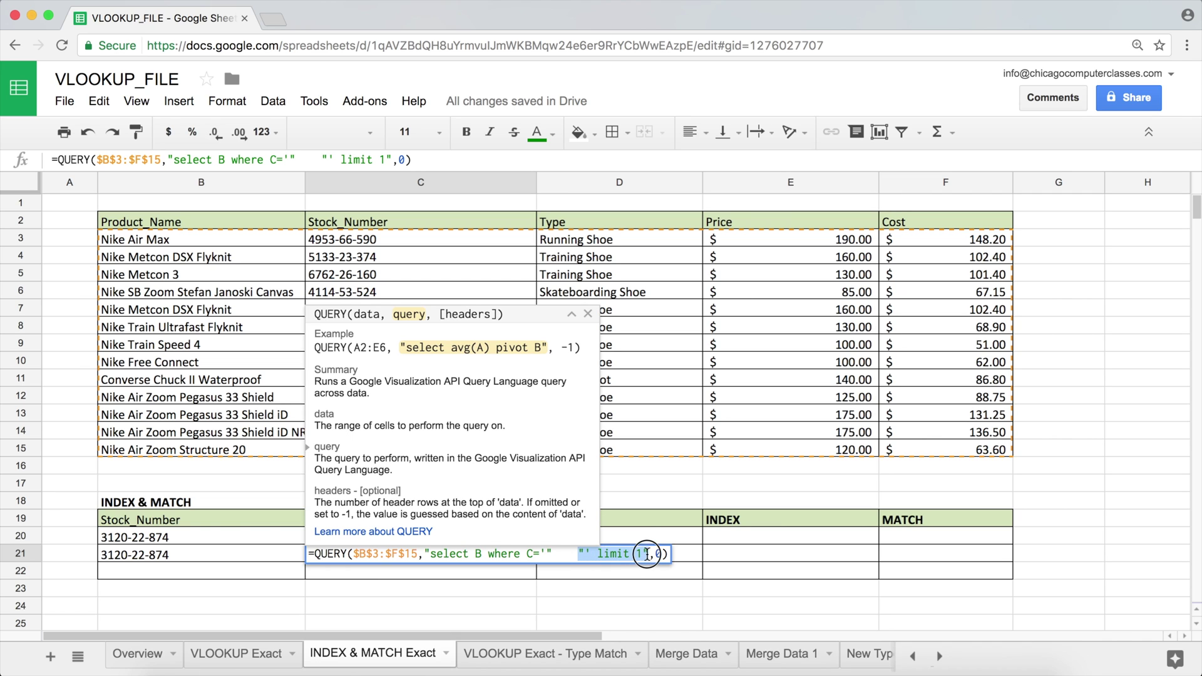
click(550, 553)
drag(550, 554, 436, 553)
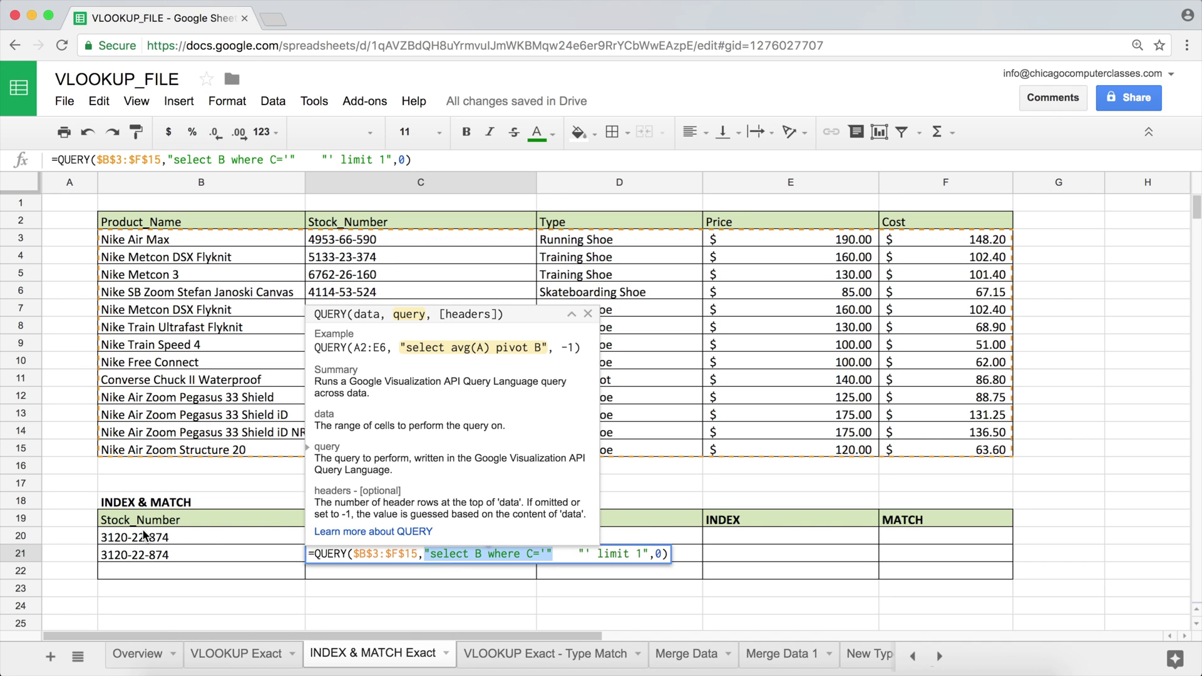
click(561, 553)
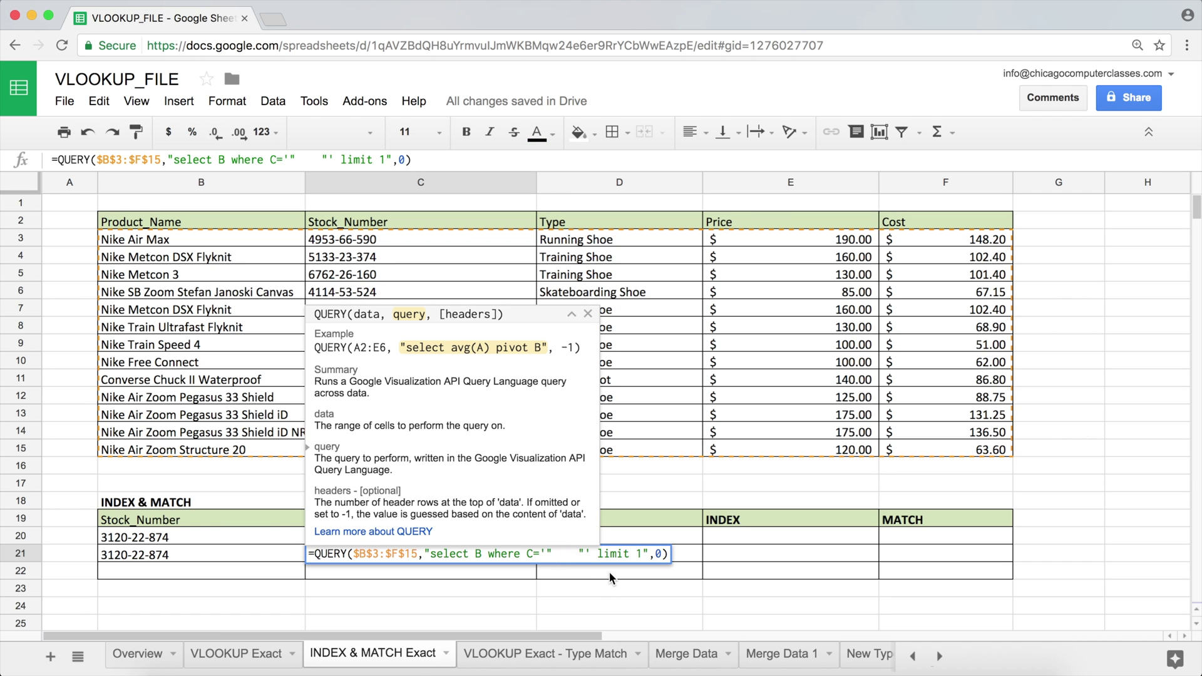
text(&)
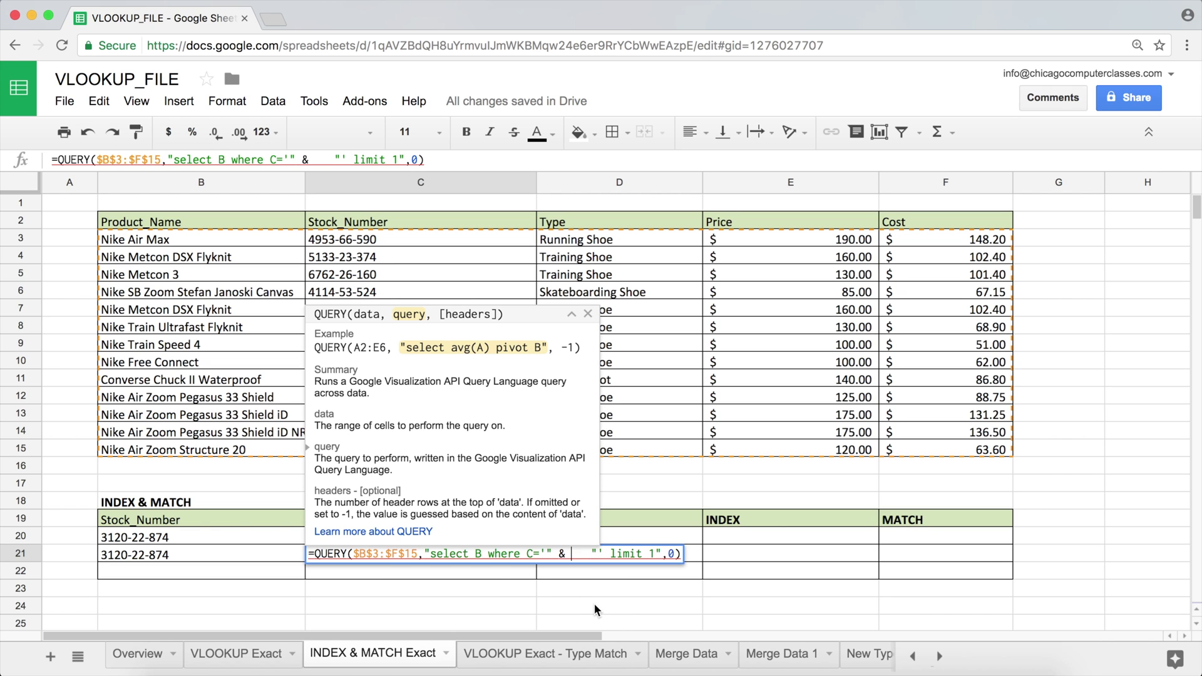
text( B)
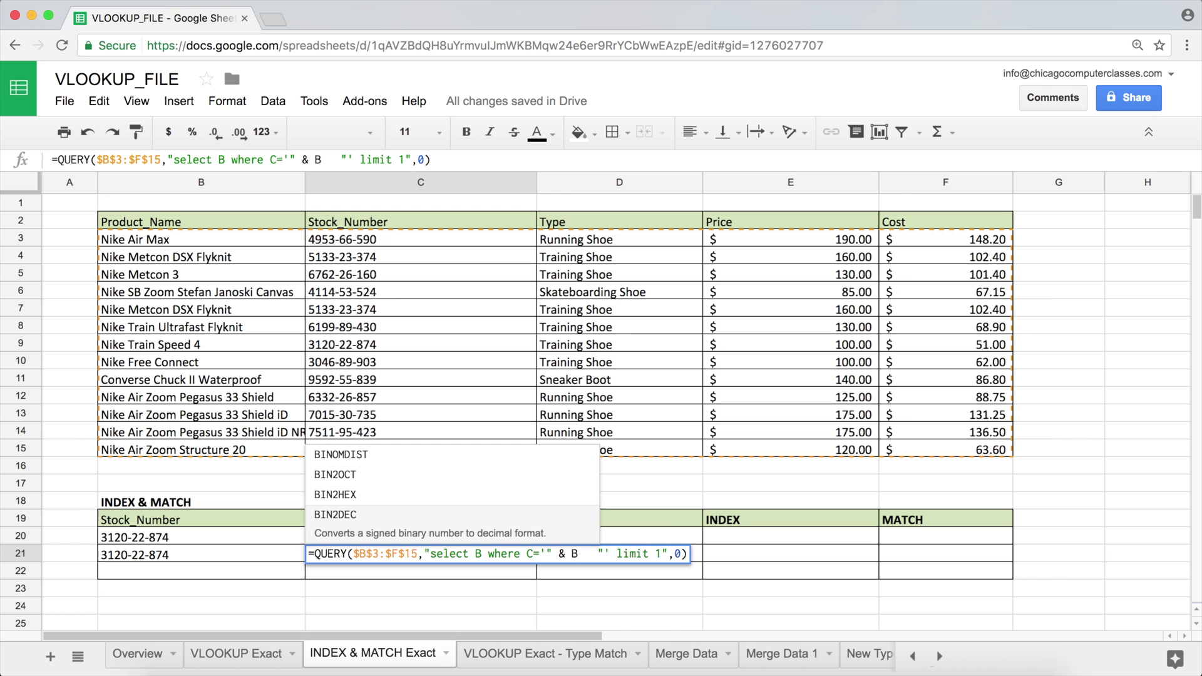
text(21)
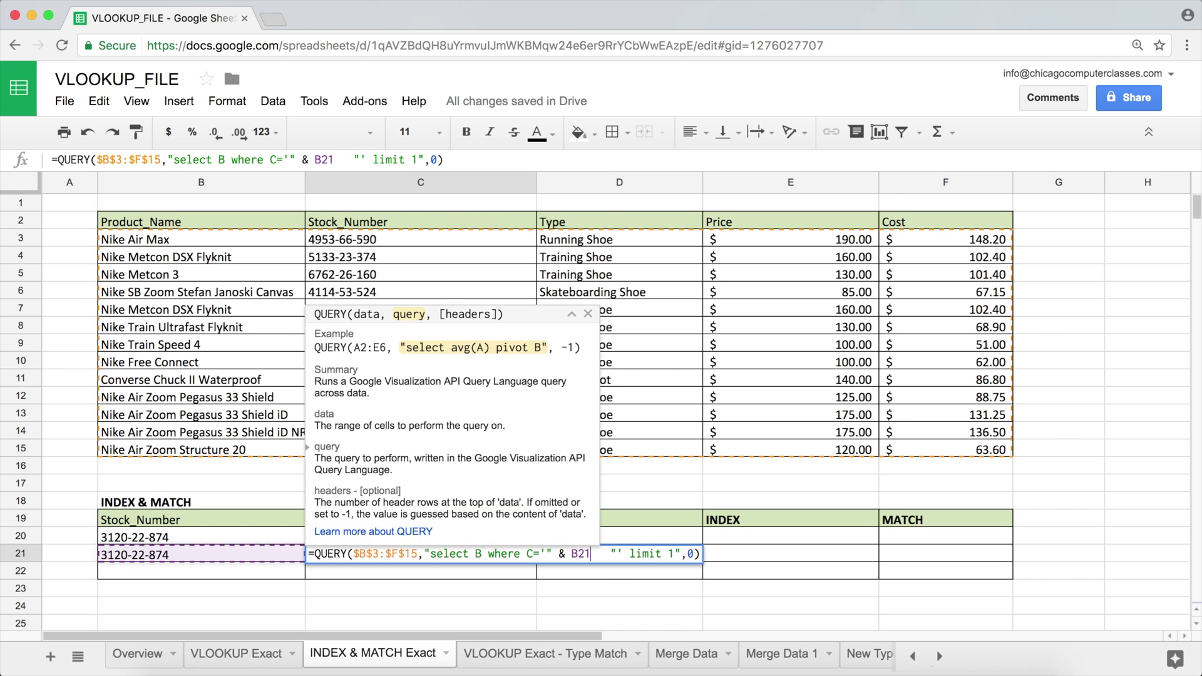
text( &)
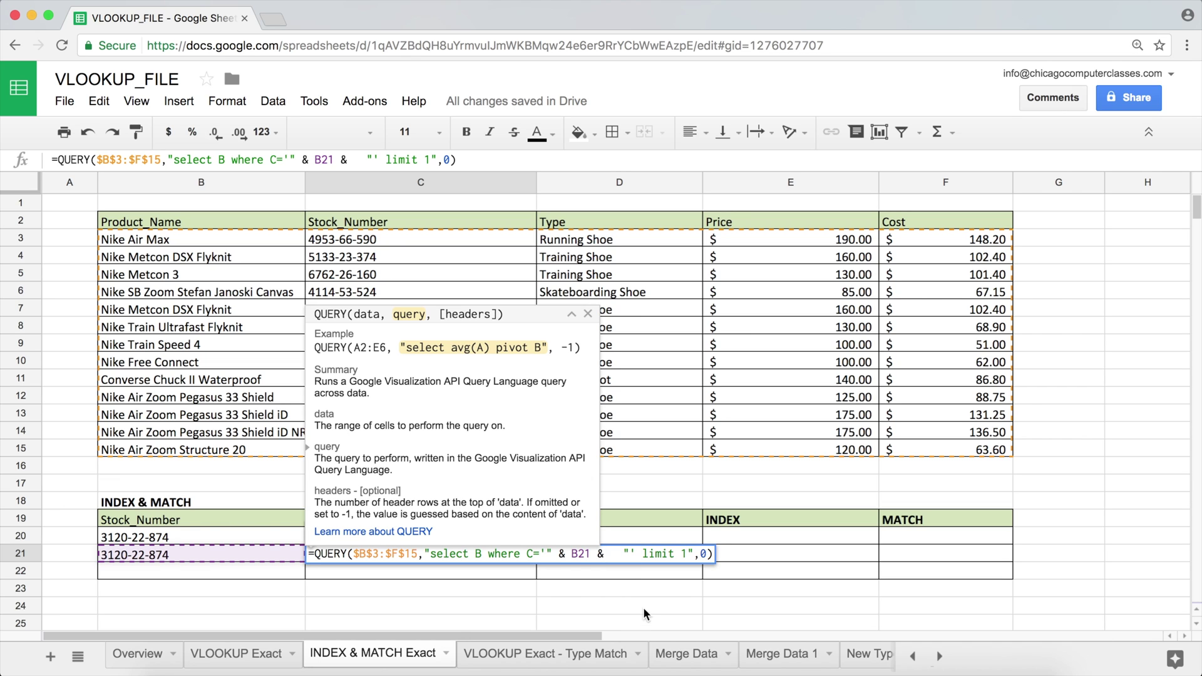
key(Delete)
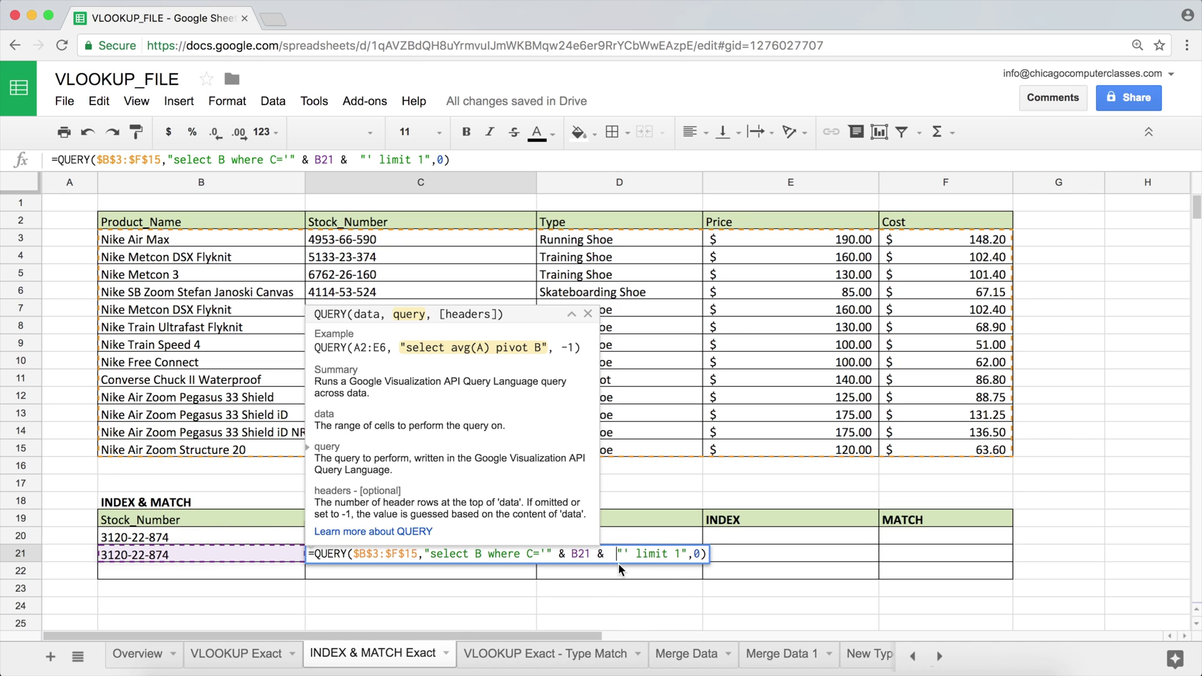
key(Delete)
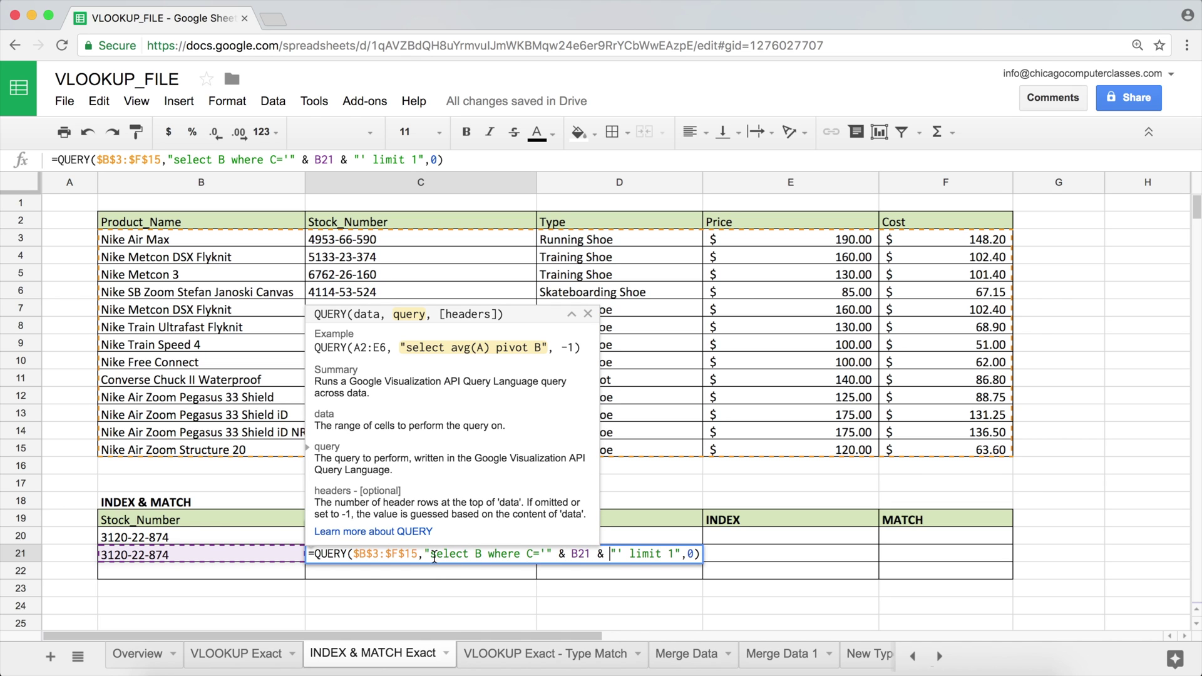
drag(507, 555, 544, 555)
click(697, 554)
key(Return)
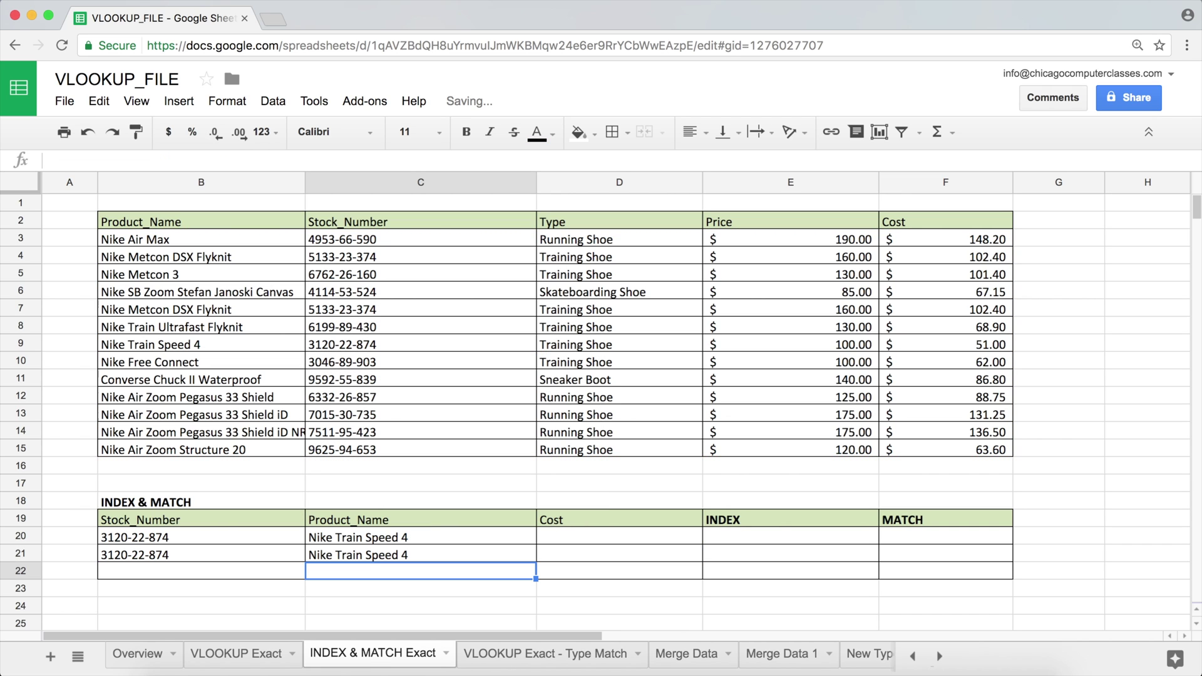
Step: Copy the Nike Free Connect stock number, 3046-89-903, from C10 into both B21 and B20
click(407, 553)
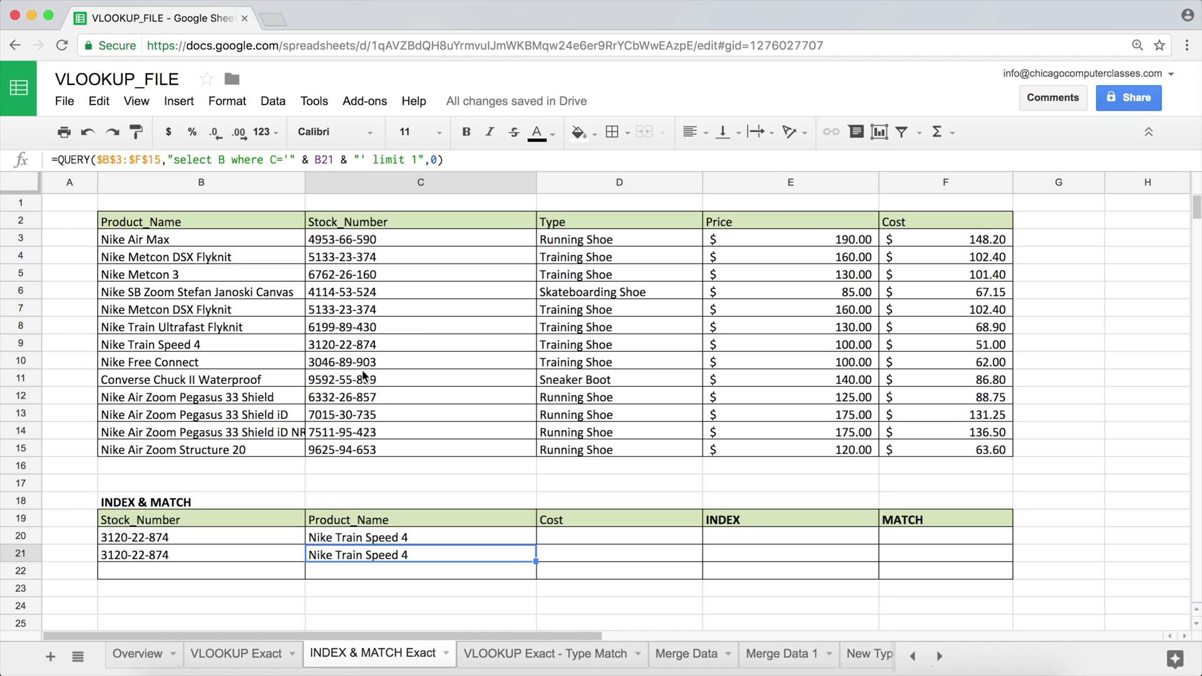
click(366, 367)
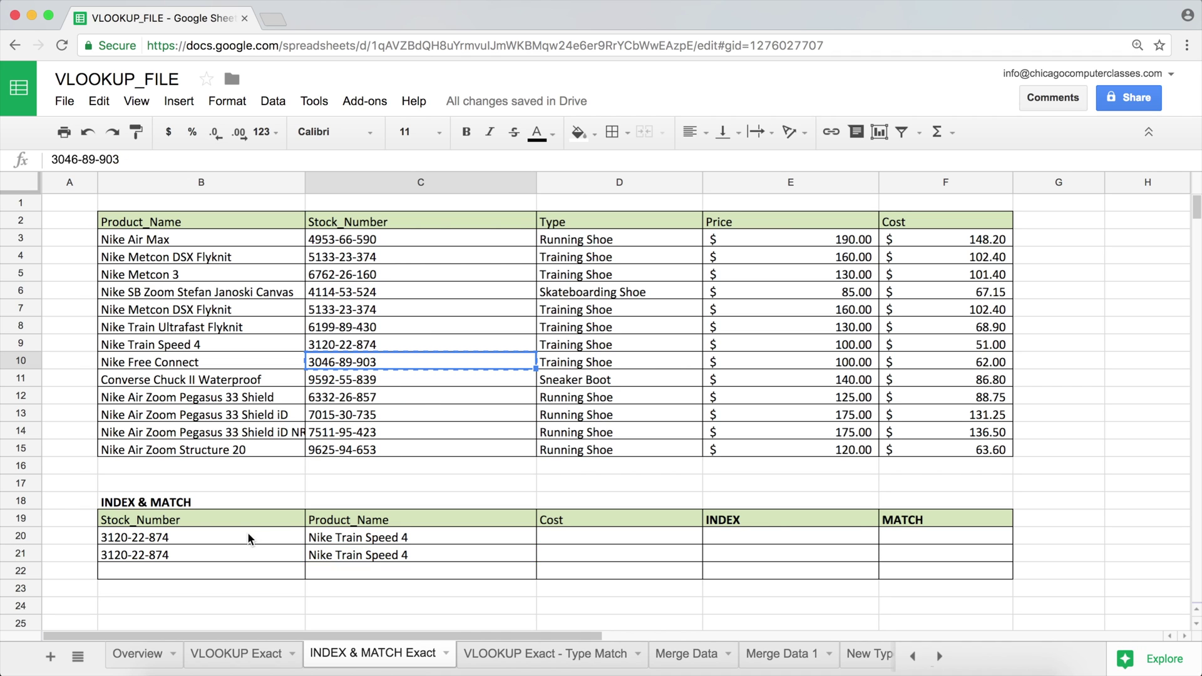
click(233, 553)
text(3046-89-903)
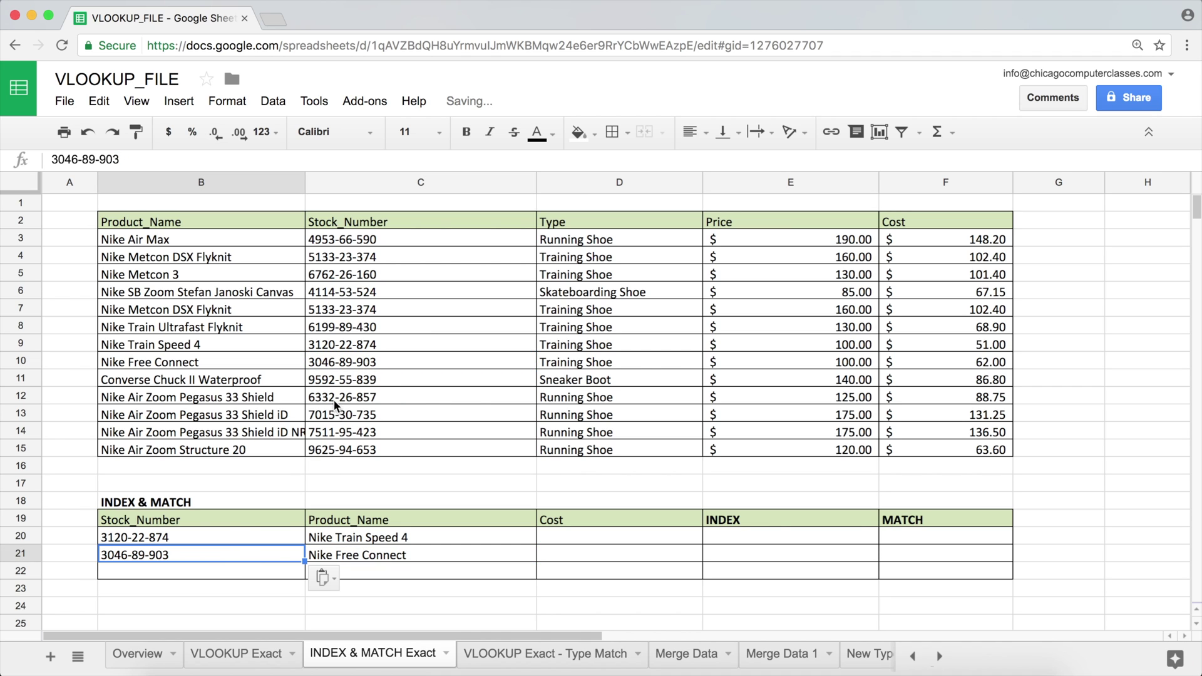
click(182, 538)
text(3046-89-903)
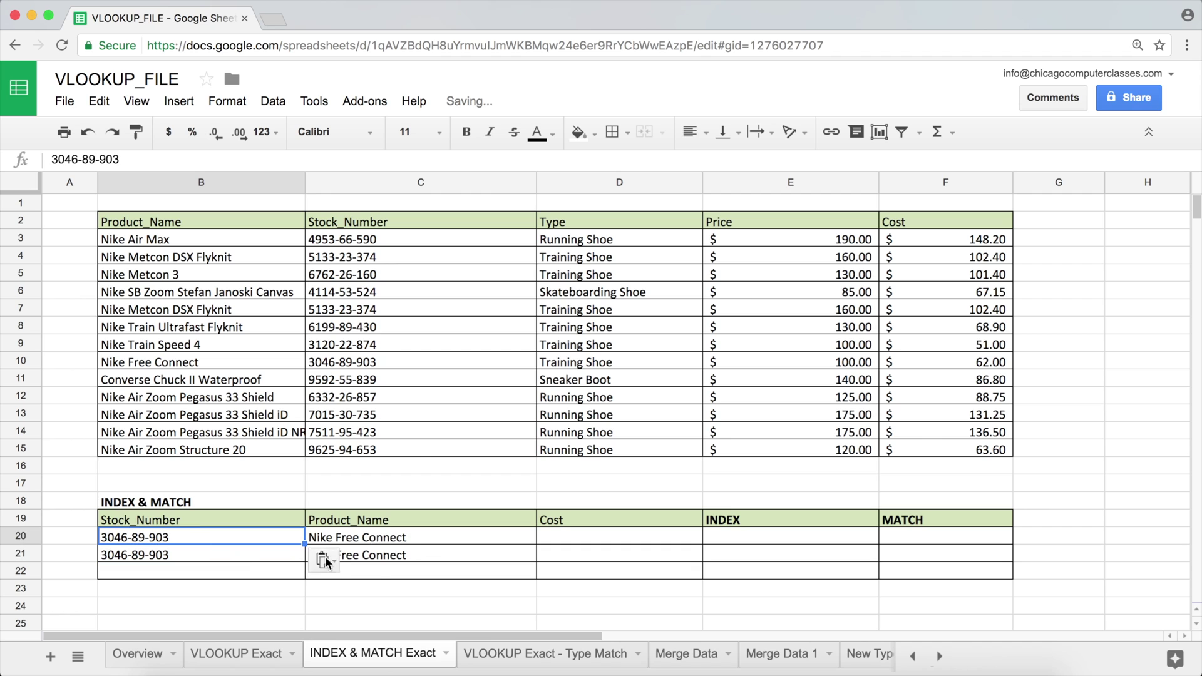
Step: Change the column selected by the QUERY formula in C21 to E and commit the formula
click(374, 557)
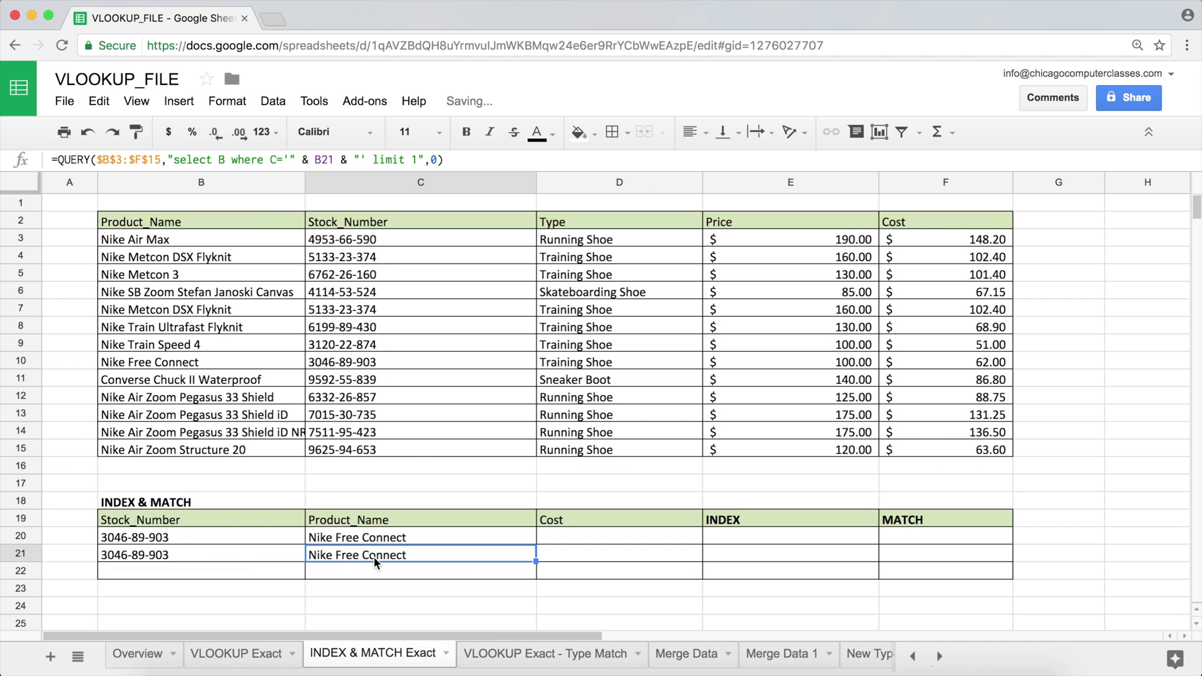
double_click(462, 557)
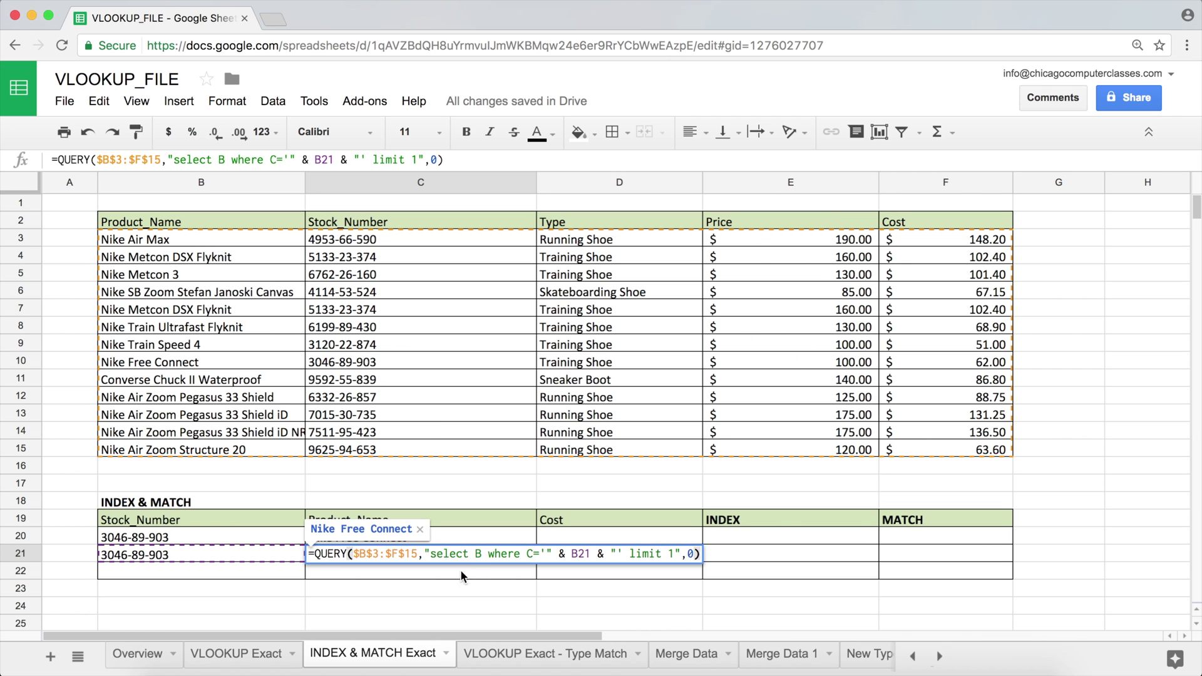
click(480, 555)
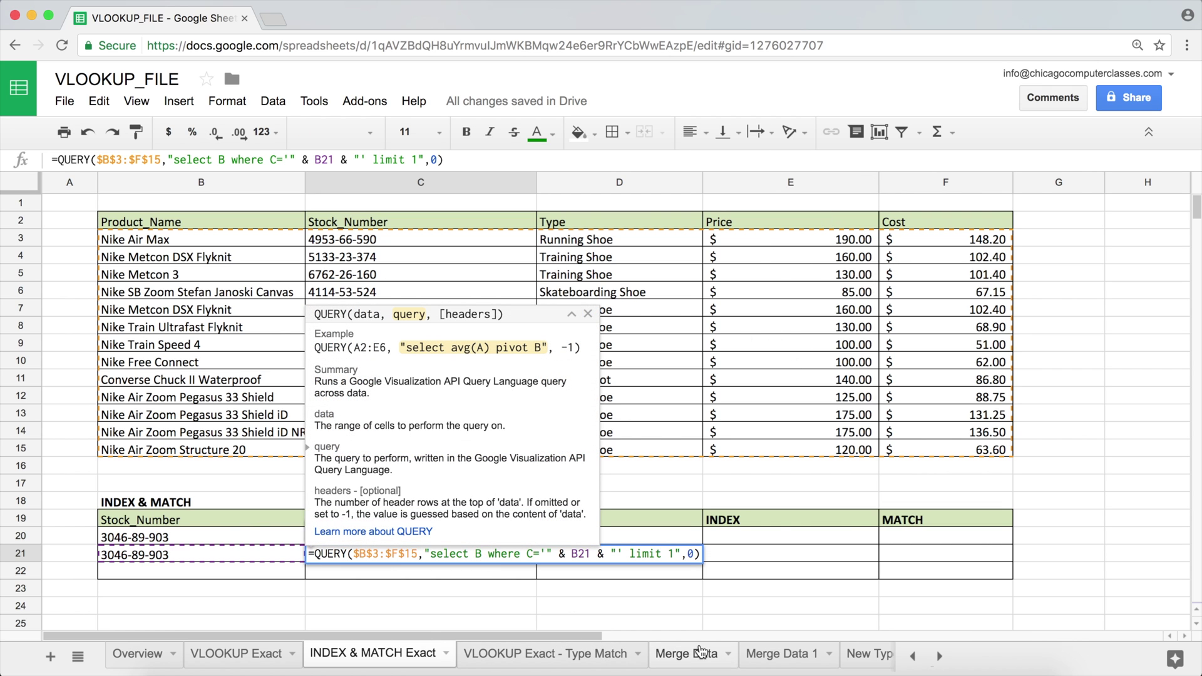
key(BackSpace)
text(E)
key(Return)
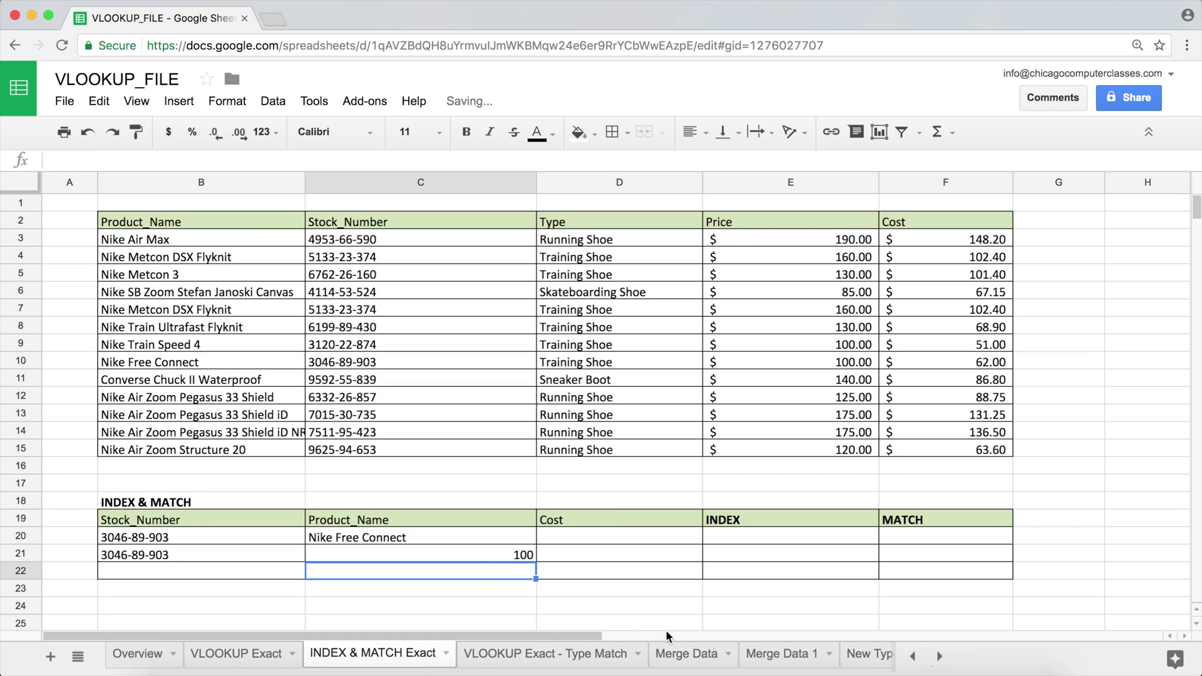
Step: Check the QUERY formula and result in C21 against the Nike Free Connect stock number in C10 and price in E10
click(500, 555)
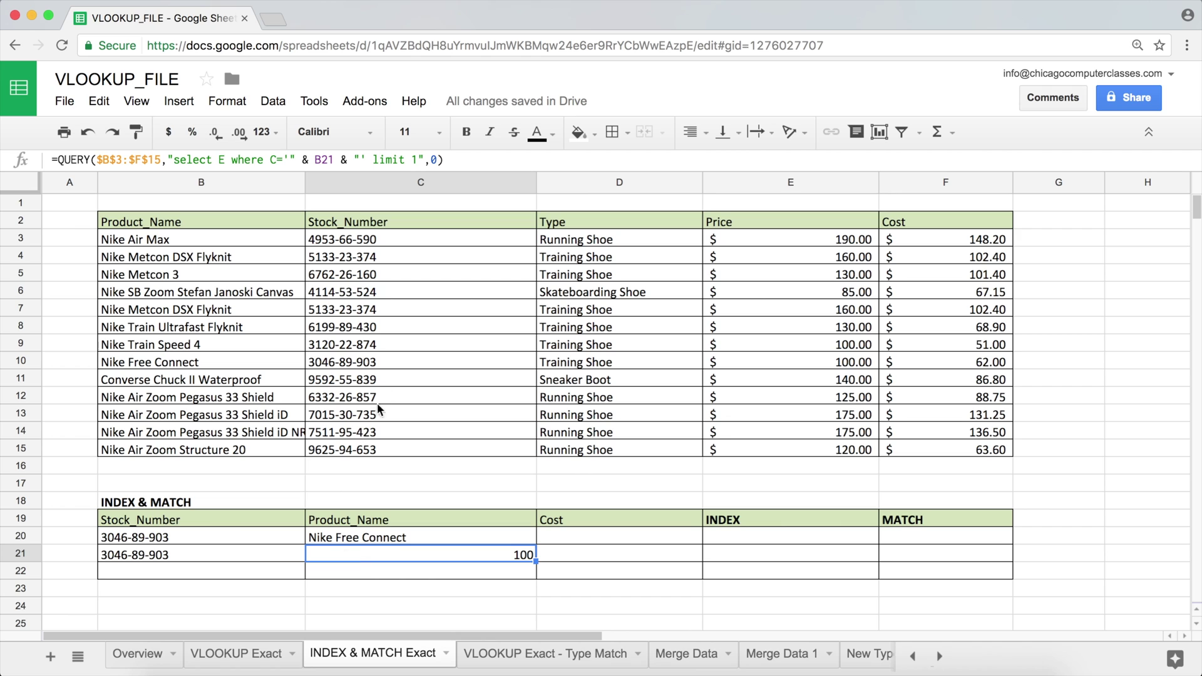
click(376, 361)
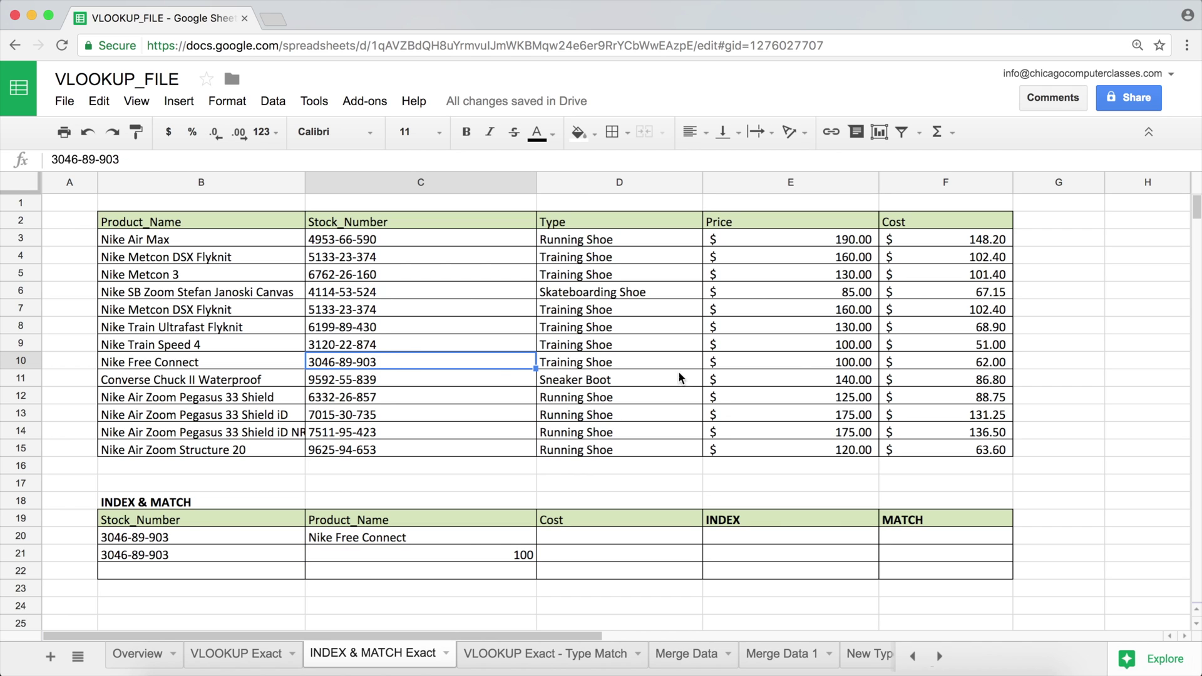
click(794, 363)
click(423, 553)
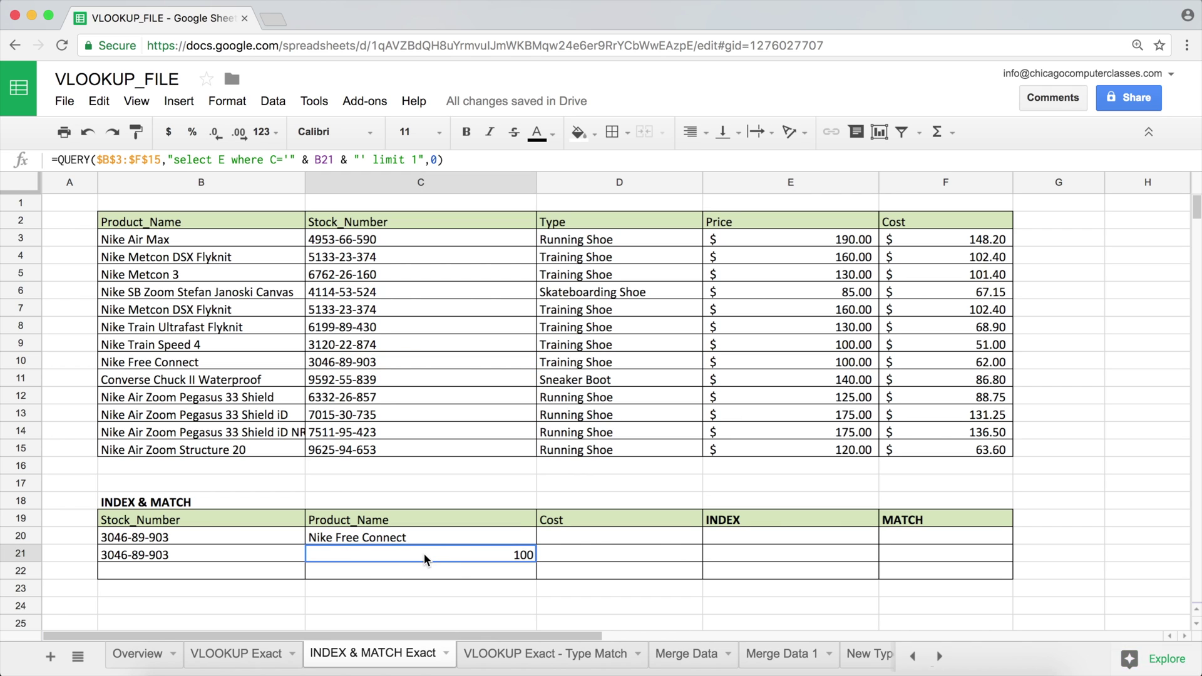
double_click(423, 553)
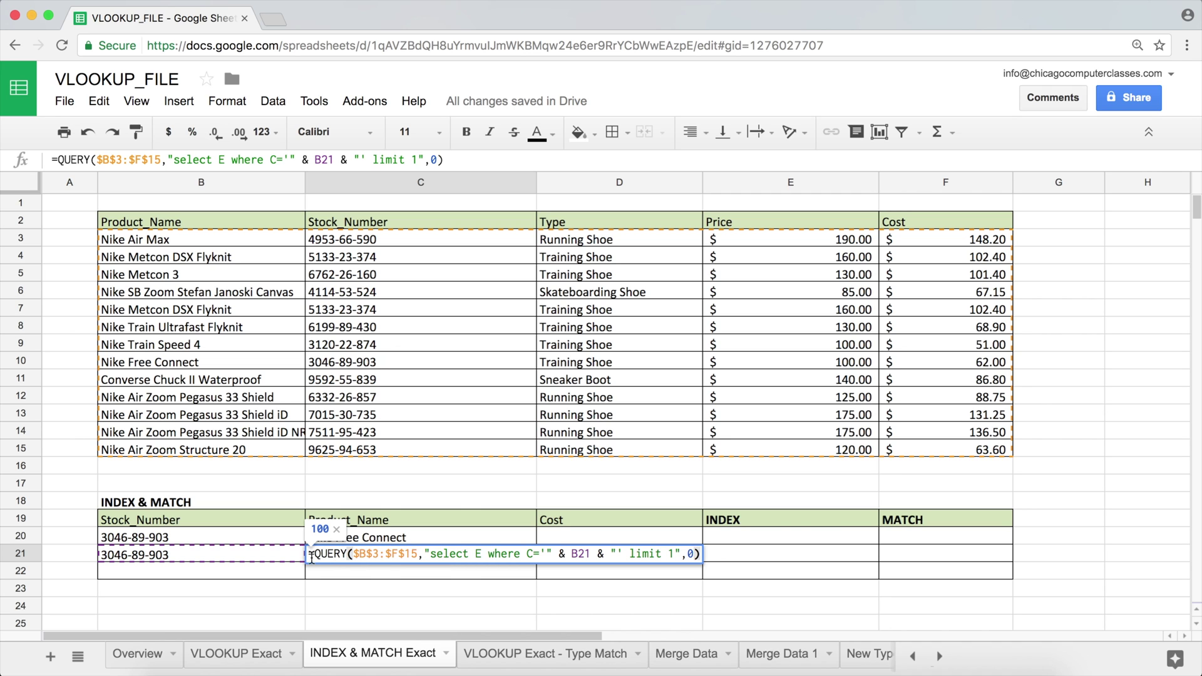
key(Return)
click(367, 555)
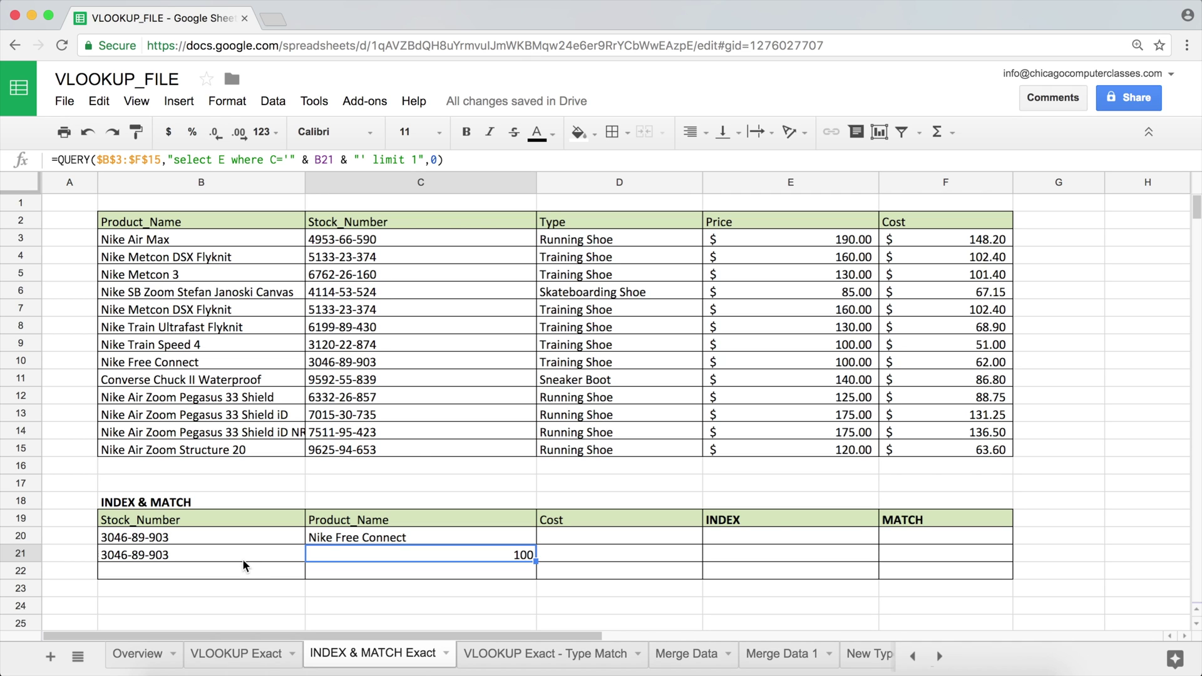
click(168, 556)
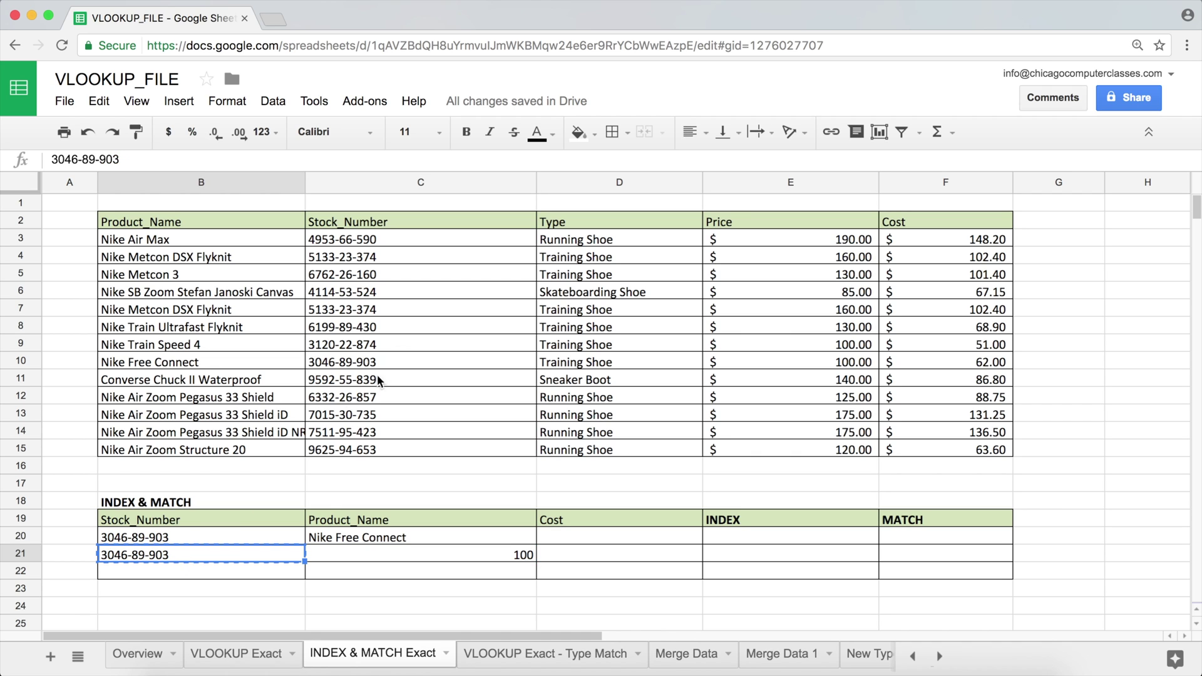
click(368, 362)
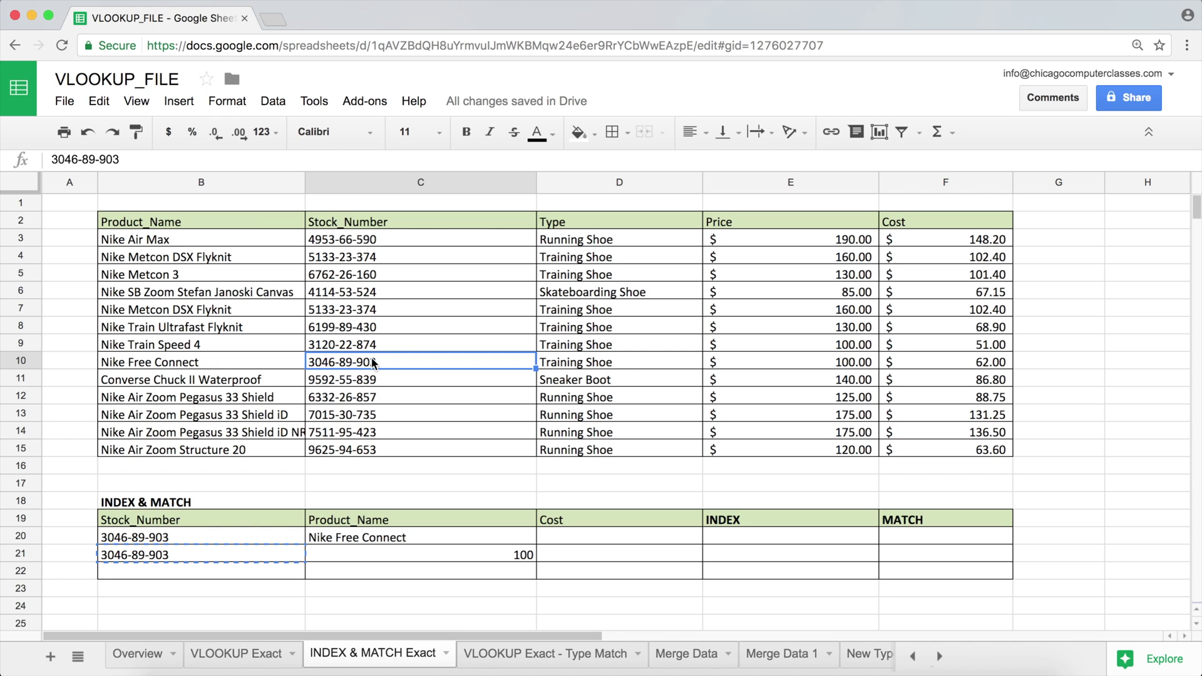
Step: Copy the stock number 6332-26-857 from C12 into C13 and C14 to create duplicates, and select C12:C14
click(377, 399)
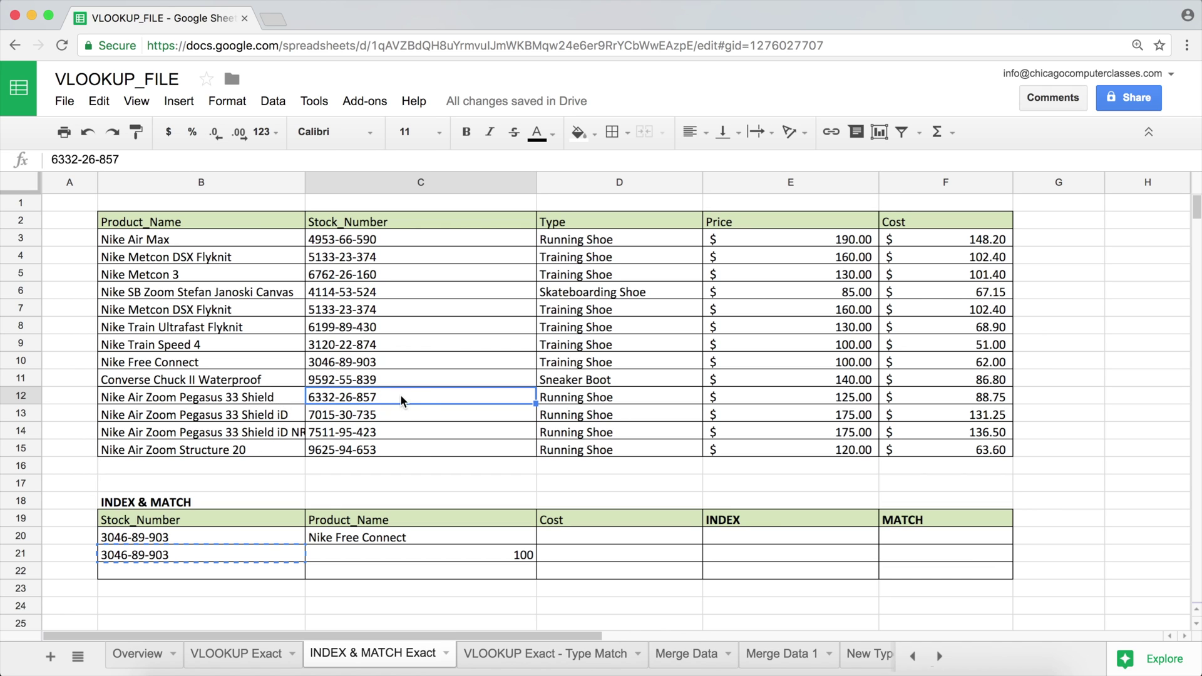
key(ctrl+c)
click(368, 418)
key(ctrl+v)
click(366, 432)
key(ctrl+v)
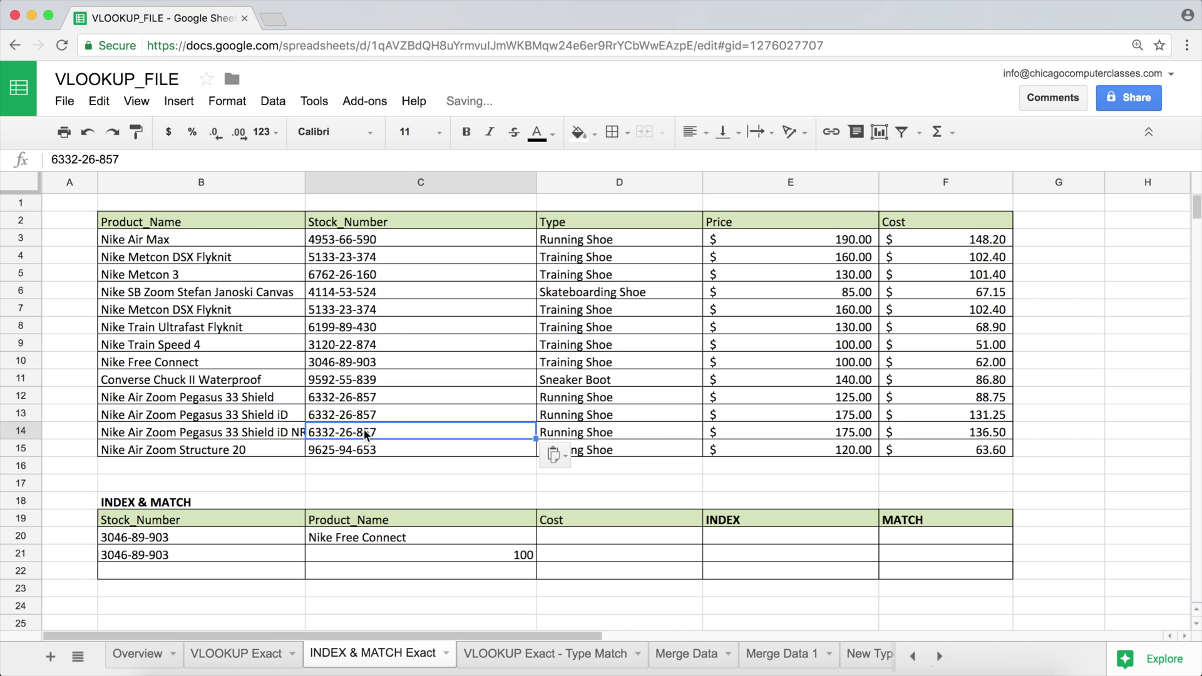
click(370, 346)
drag(363, 398, 370, 432)
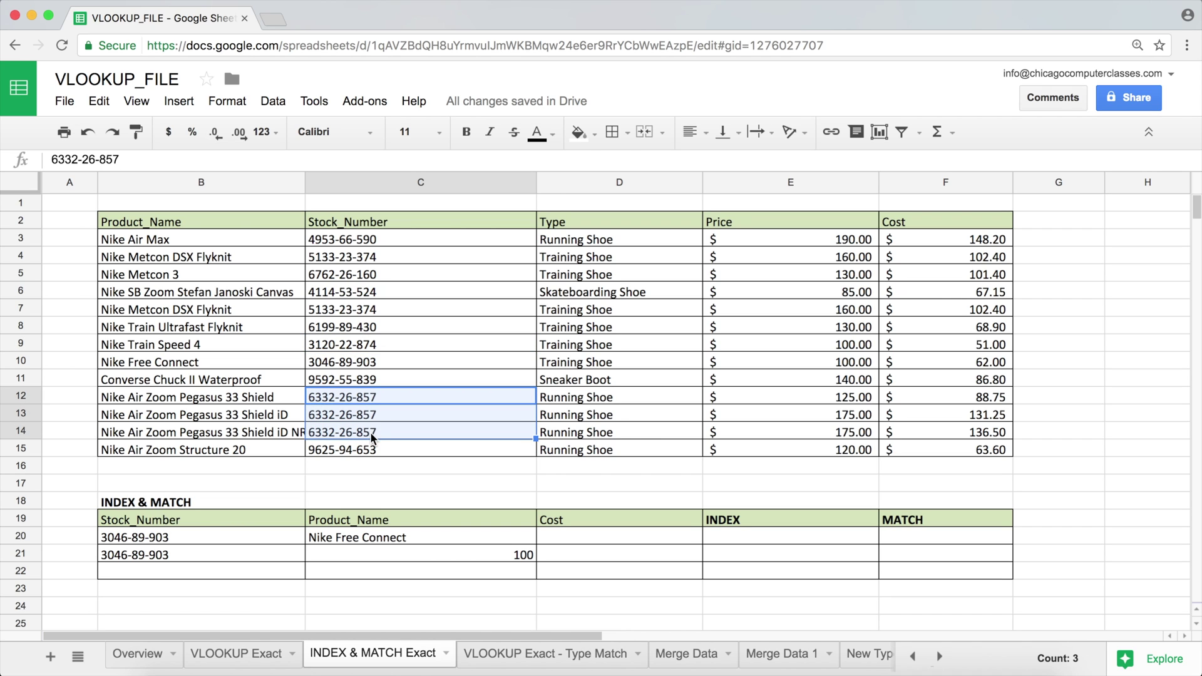
Step: Paste the duplicated stock number, 6332-26-857, into both lookup cells B20 and B21
click(247, 539)
key(super+v)
click(209, 555)
key(super+v)
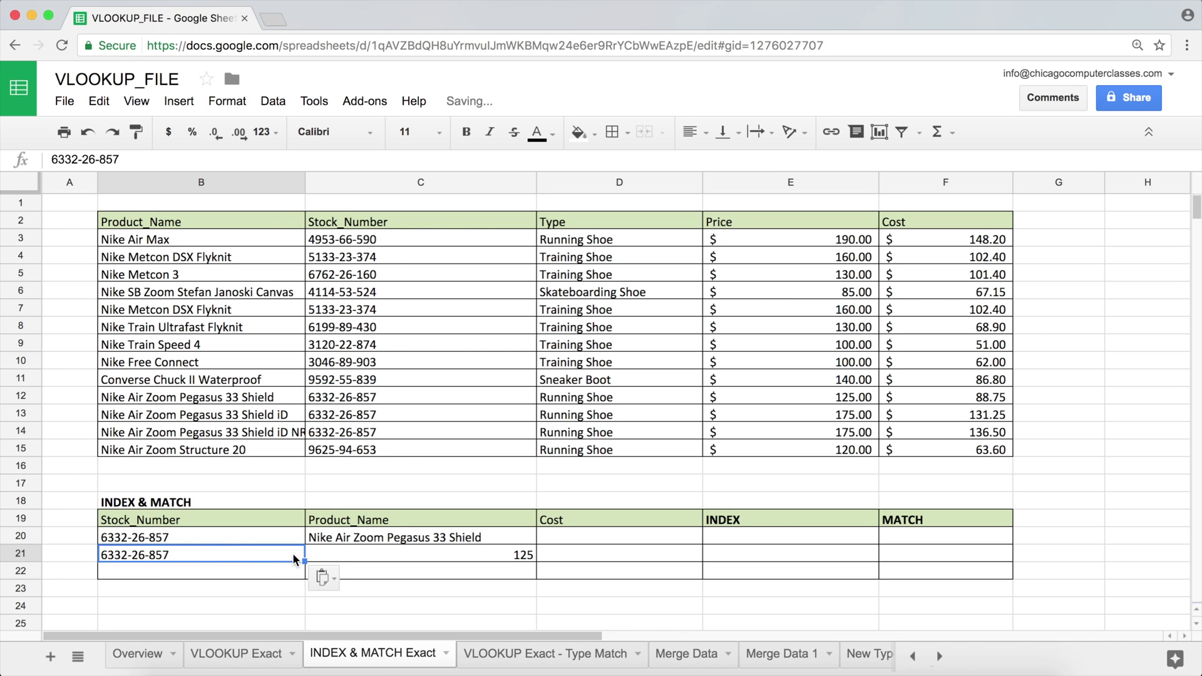
Step: Compare the INDEX and MATCH result in C20 with the product name in B12 and the duplicate stock numbers in C12:C14
click(351, 537)
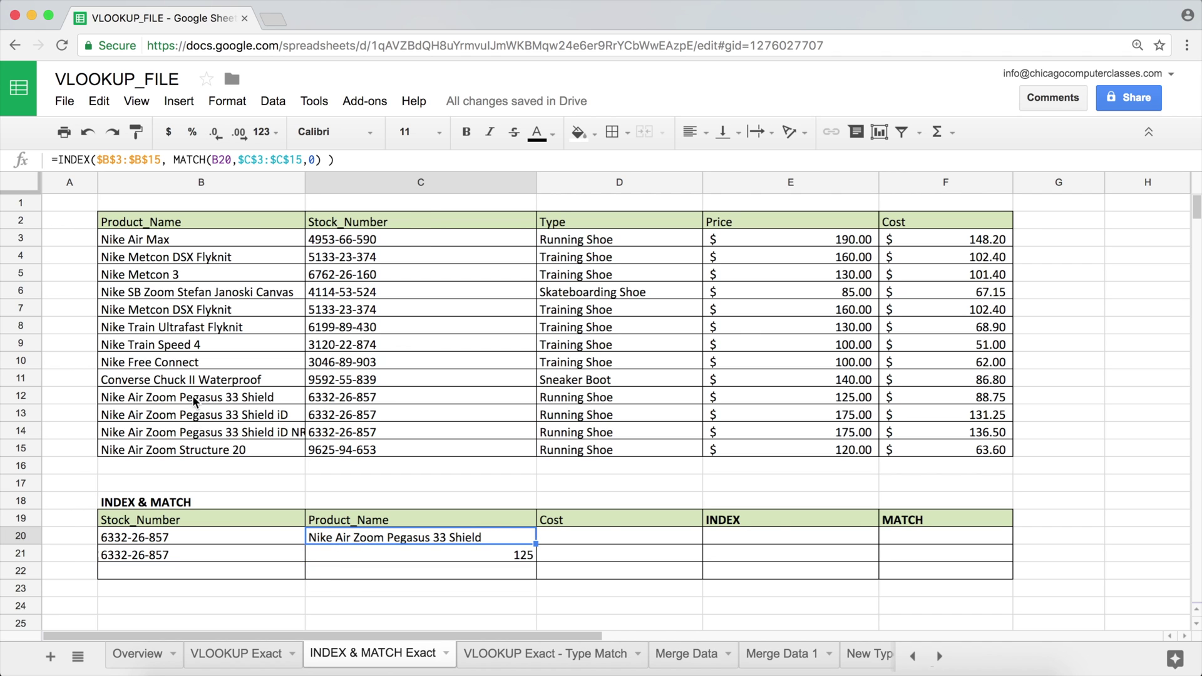
click(212, 397)
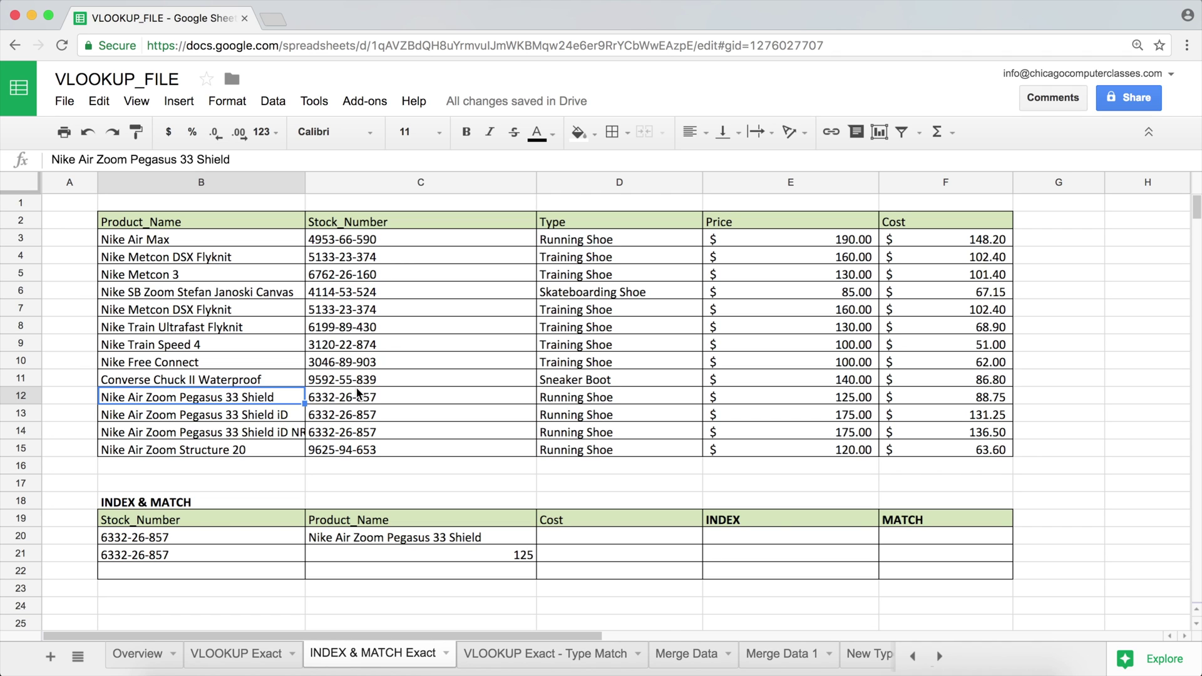
click(385, 397)
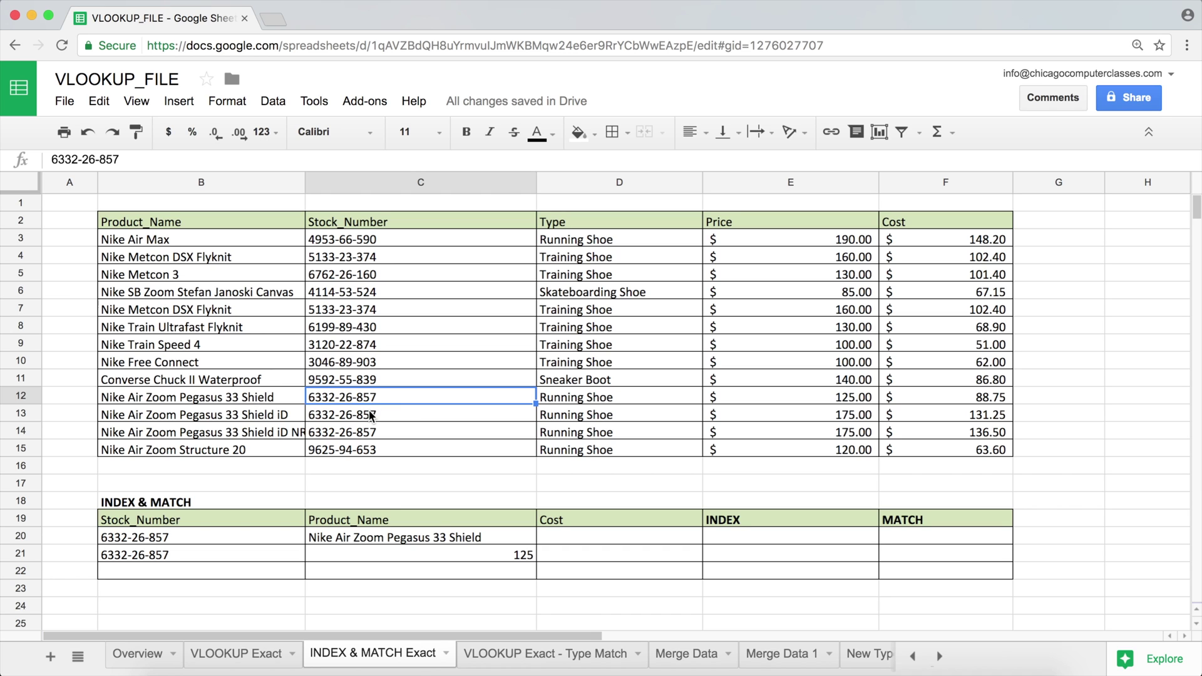
click(370, 415)
click(367, 433)
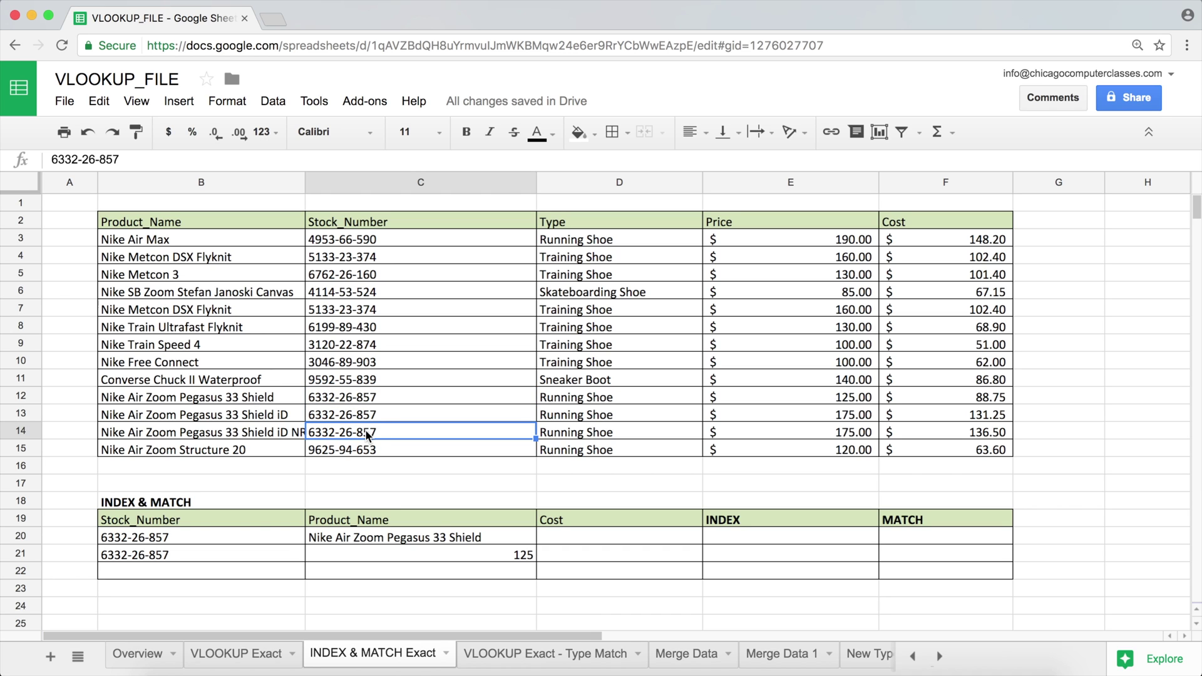
Step: Change the column selected by the QUERY formula in C21 to B and commit the formula
click(366, 554)
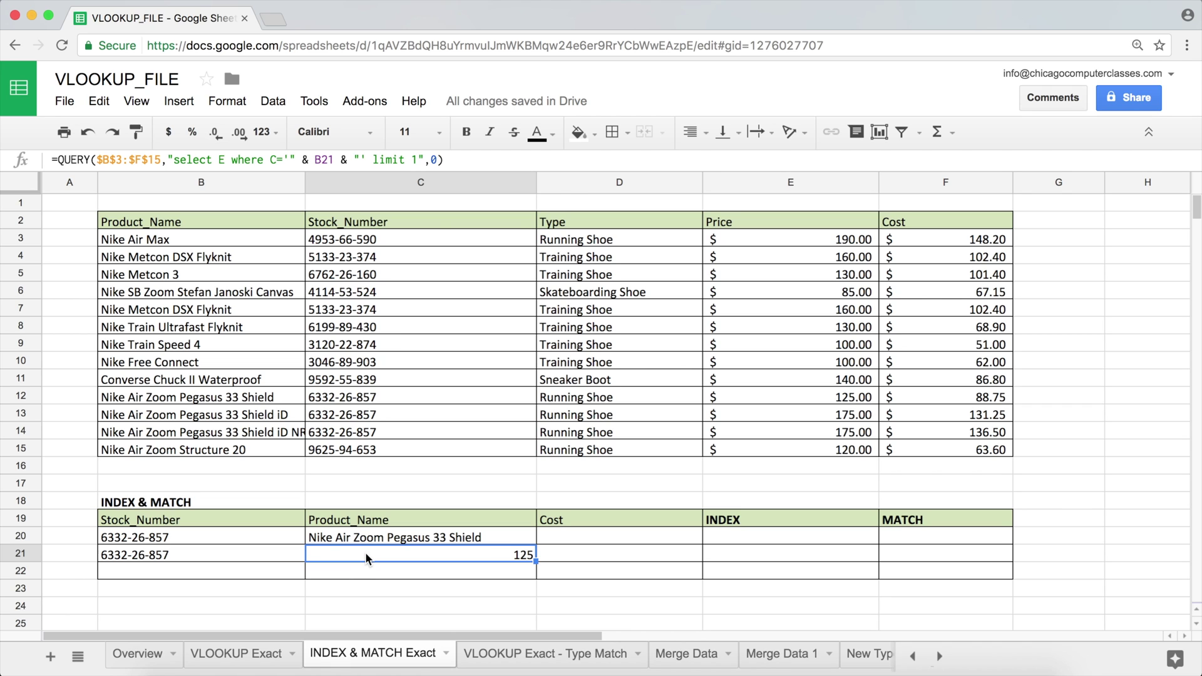
double_click(365, 552)
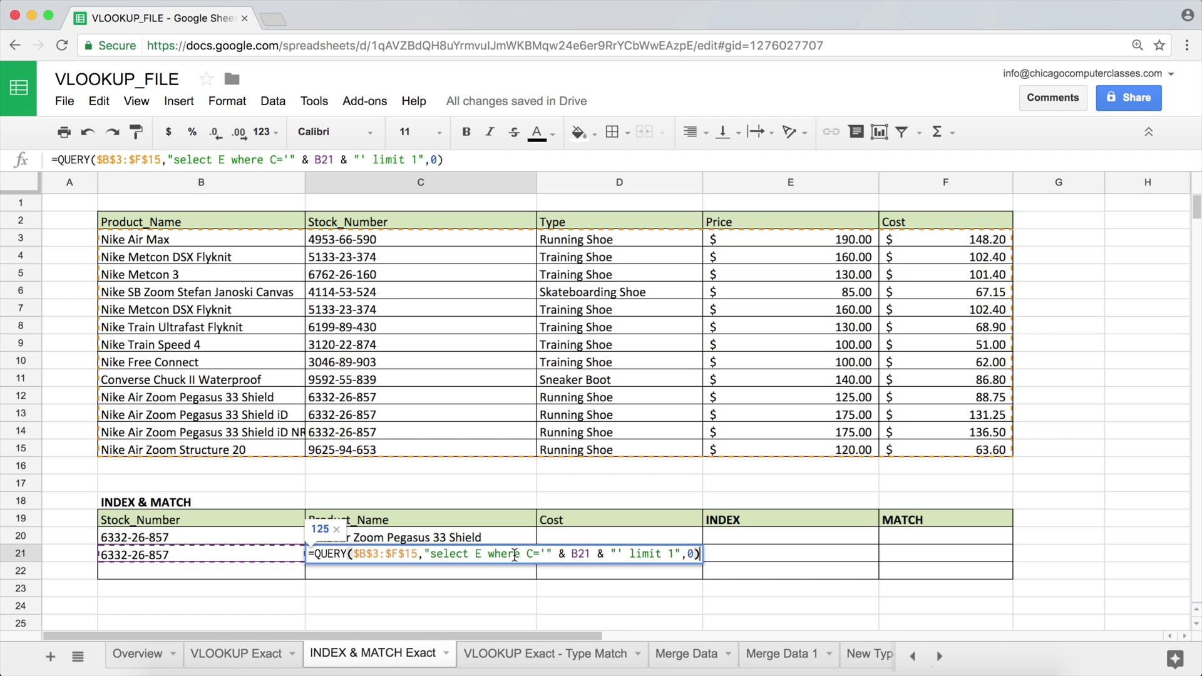
click(481, 554)
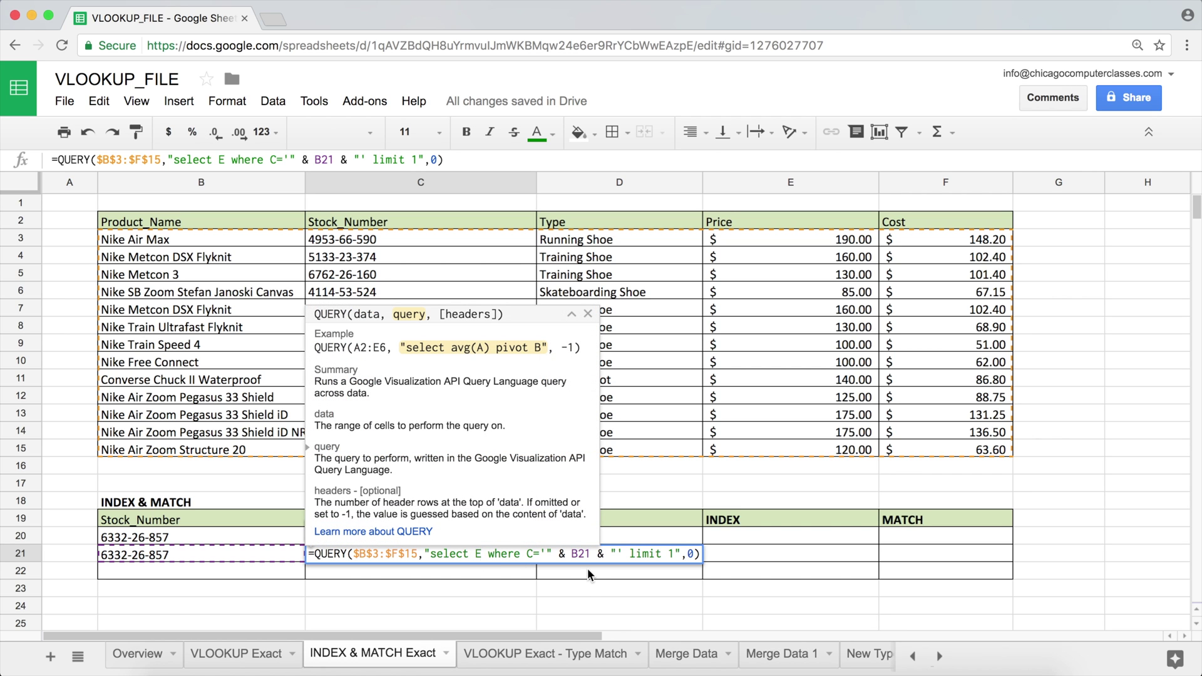
key(BackSpace)
text(B)
key(Return)
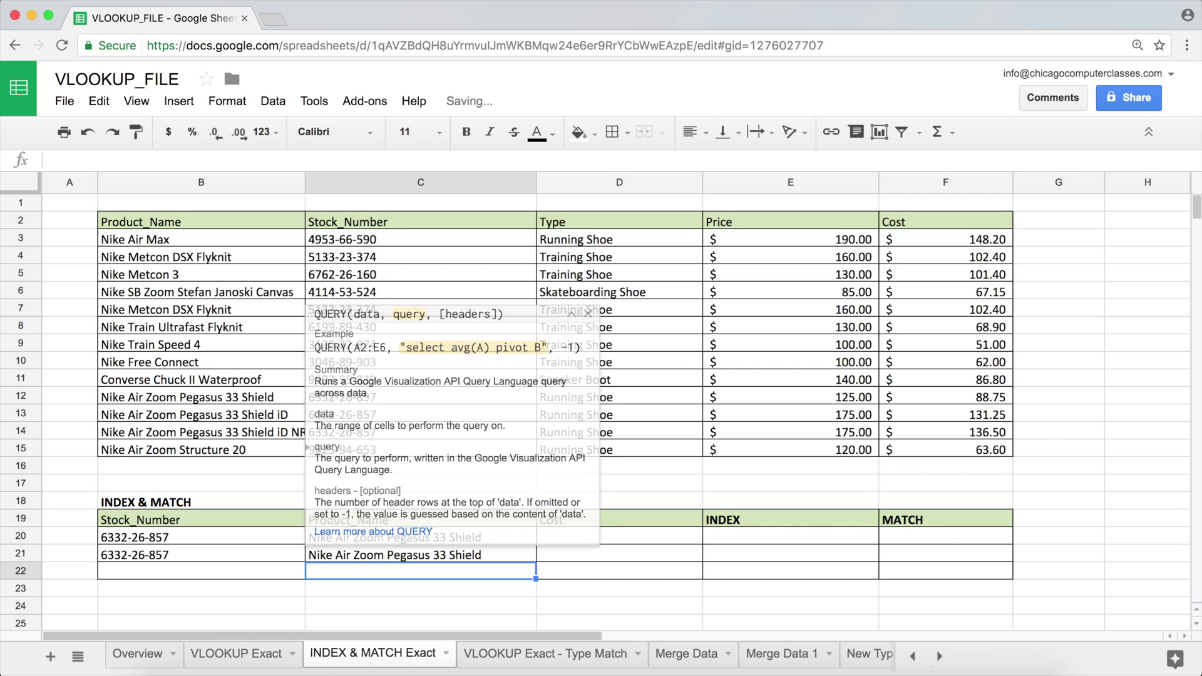
click(497, 553)
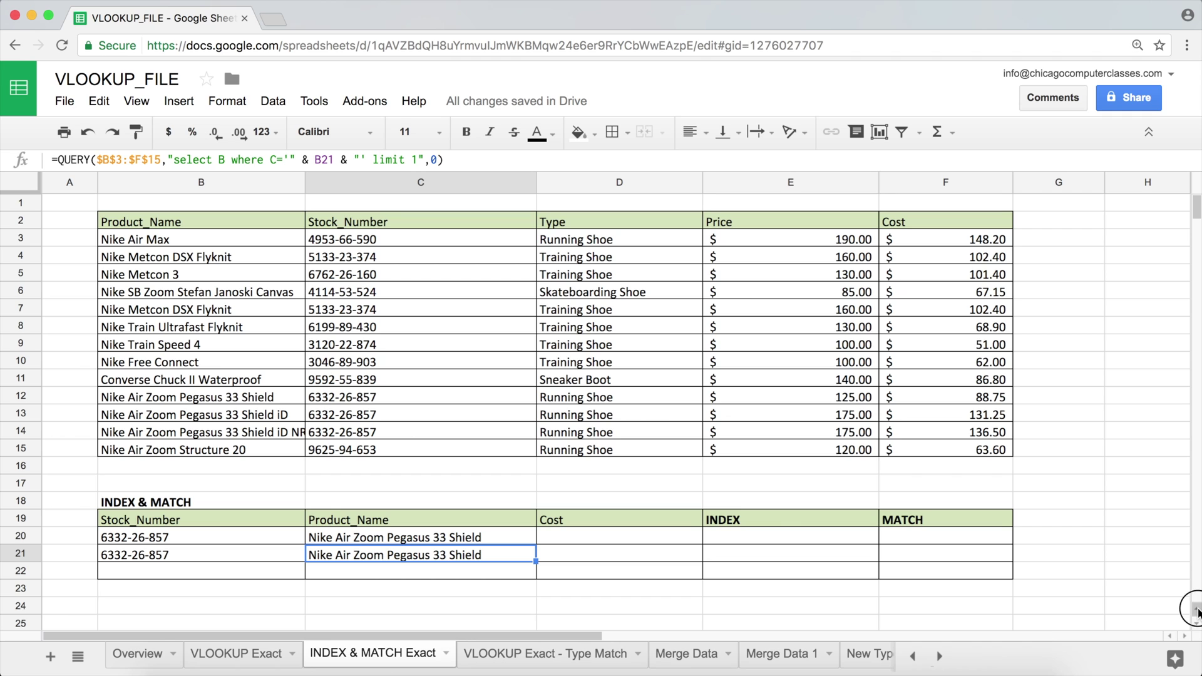
Step: Set the limit in the C21 QUERY formula to 2 and check the product names it returns
click(389, 429)
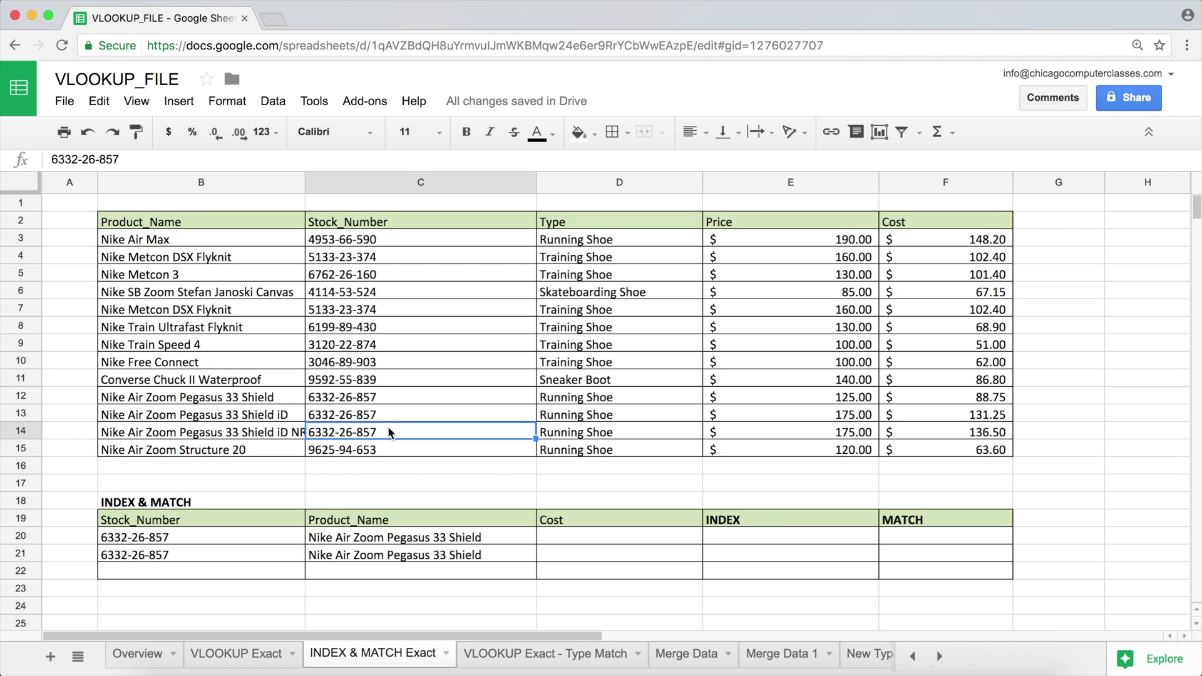
click(456, 553)
double_click(455, 554)
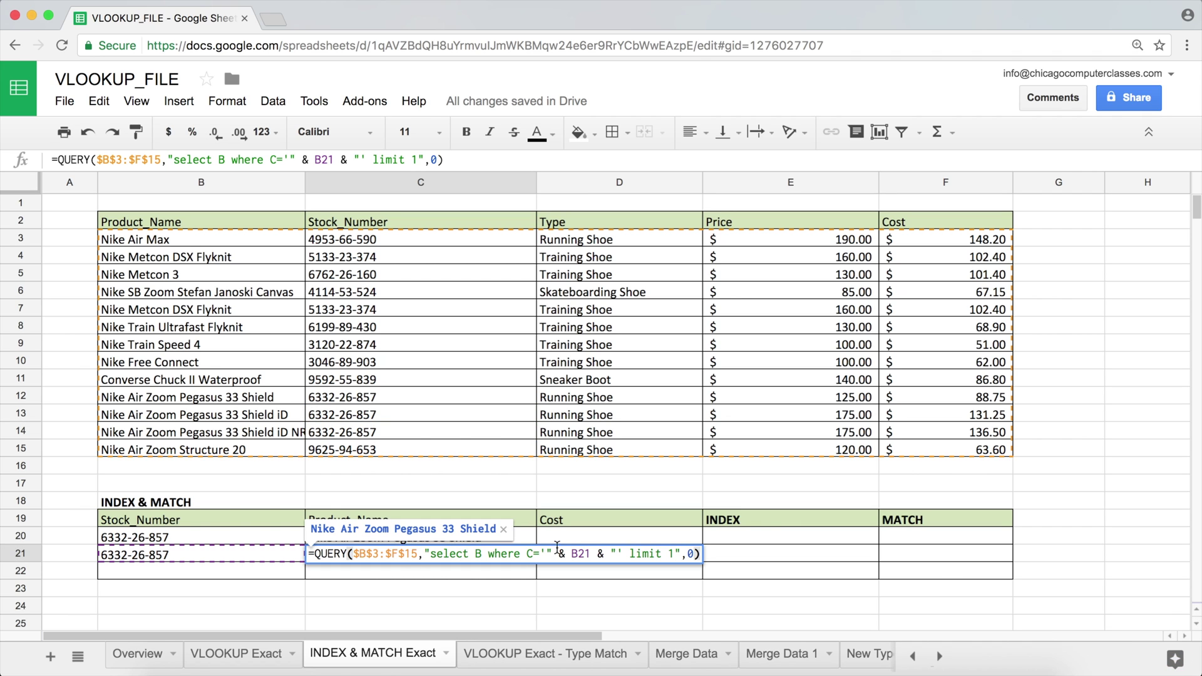
click(675, 553)
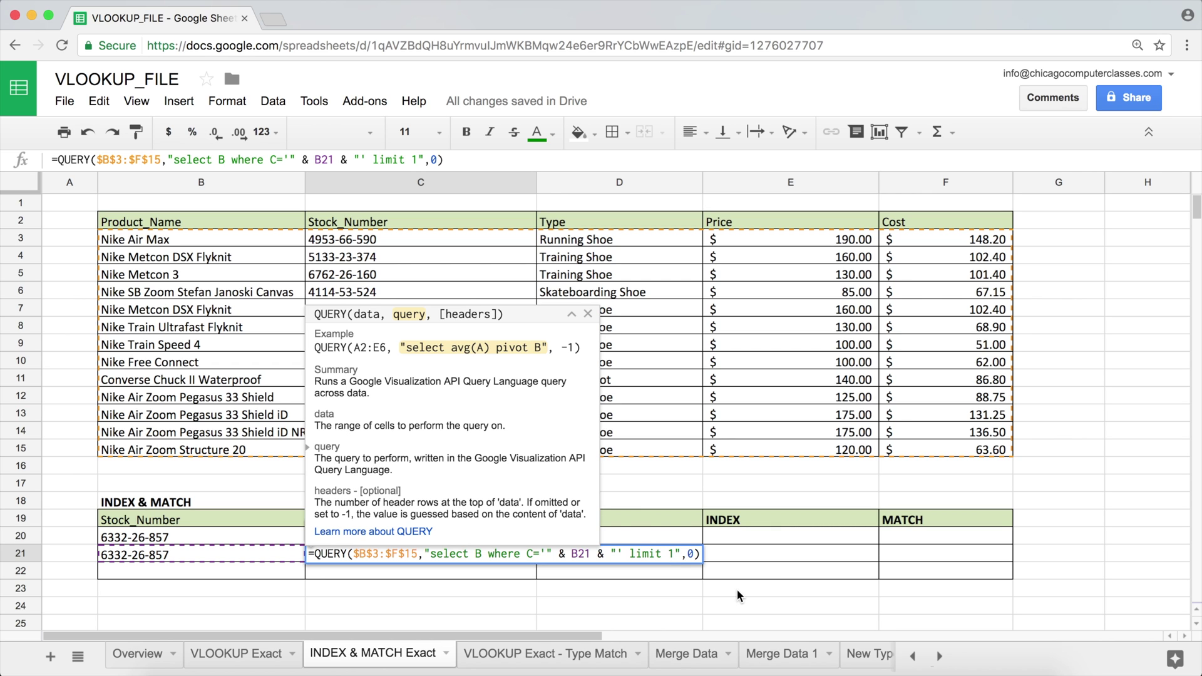
key(BackSpace)
text(2)
key(Return)
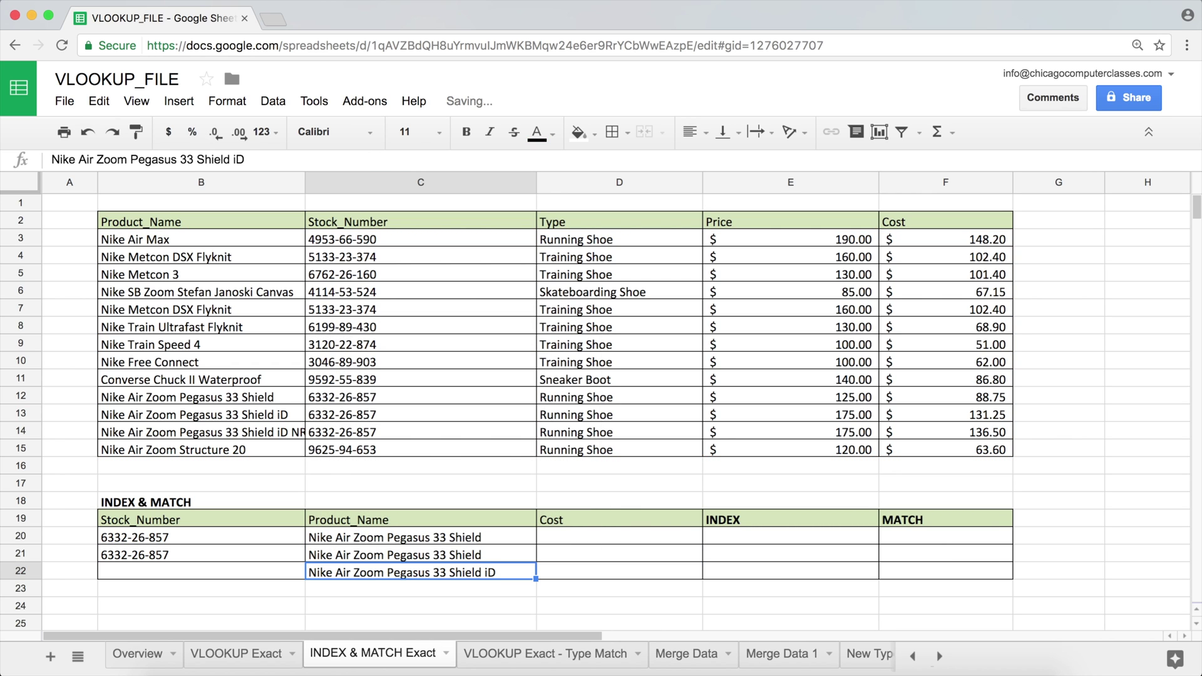
click(494, 554)
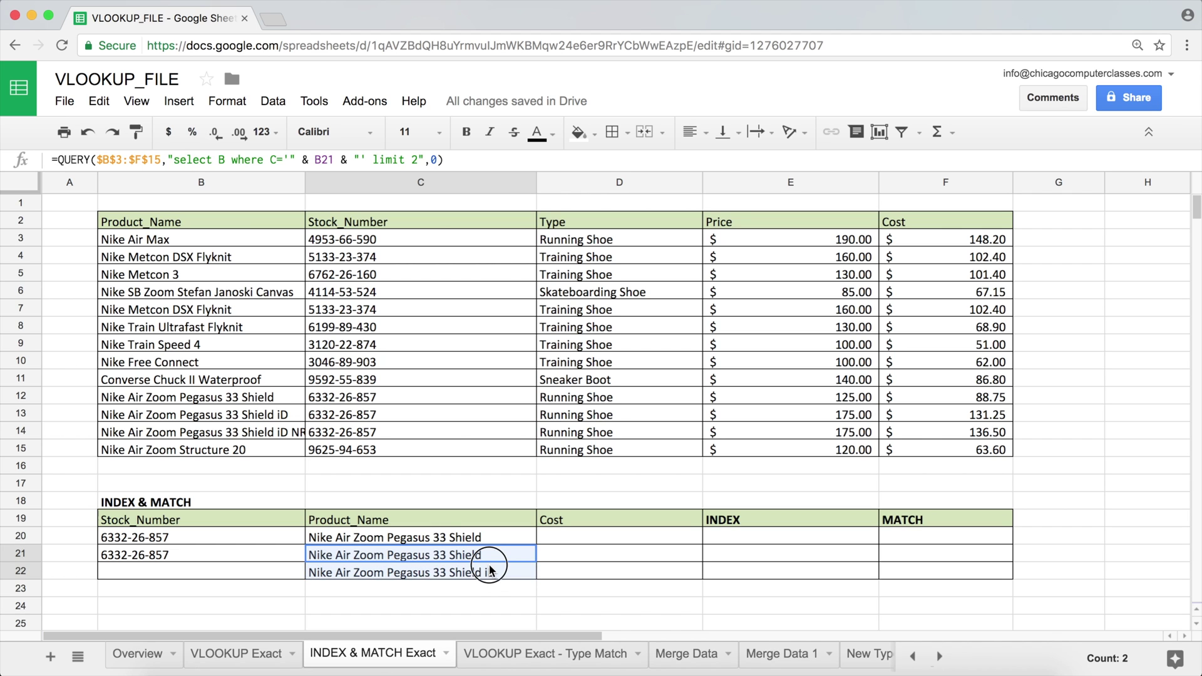
Step: Review the INDEX and MATCH formula in C20, and clear the lookup in B20:C20
click(311, 542)
drag(311, 544, 228, 542)
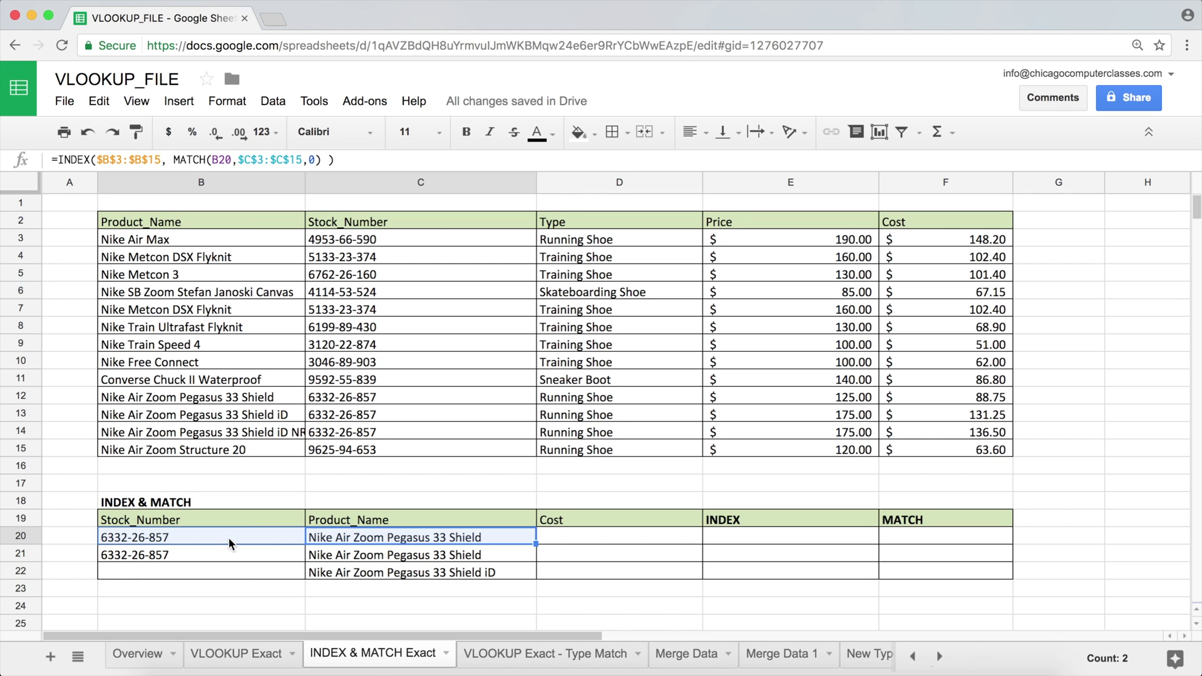
click(394, 537)
double_click(399, 537)
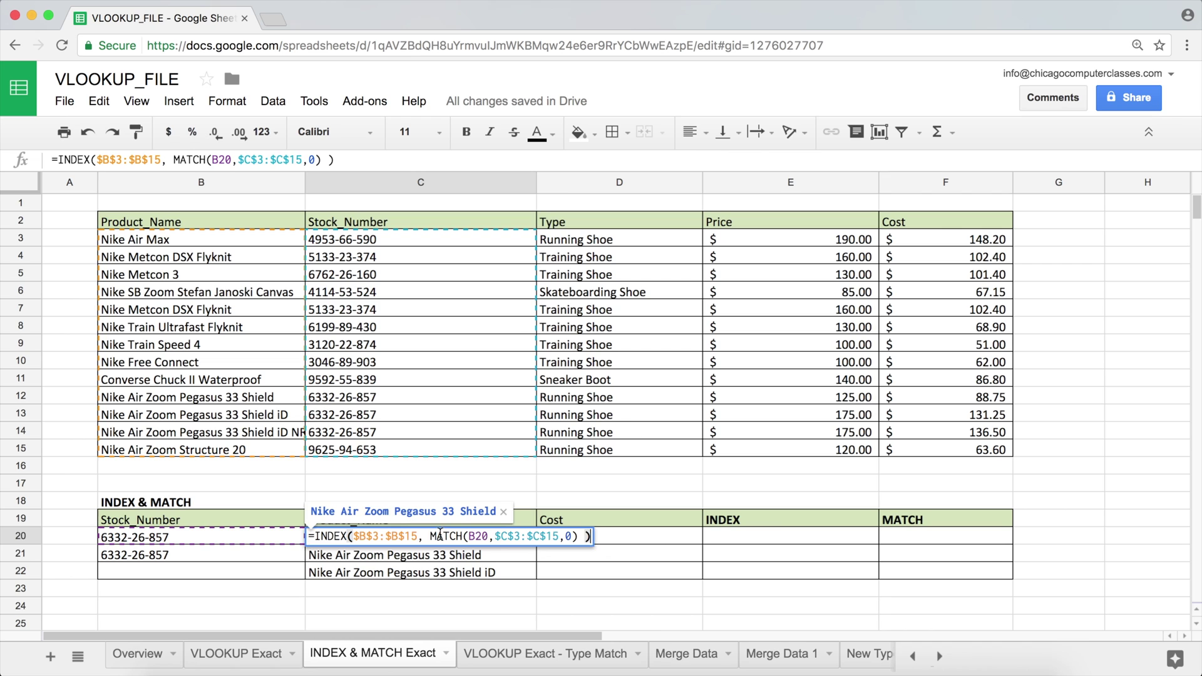
click(456, 549)
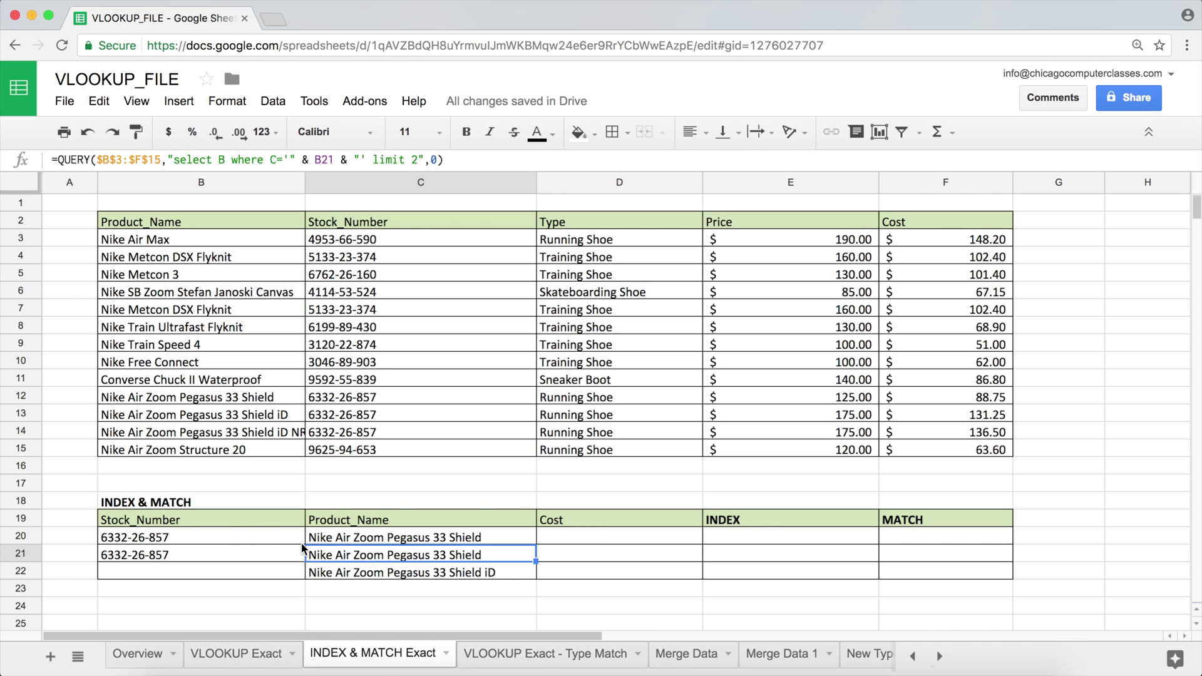
drag(239, 536, 348, 540)
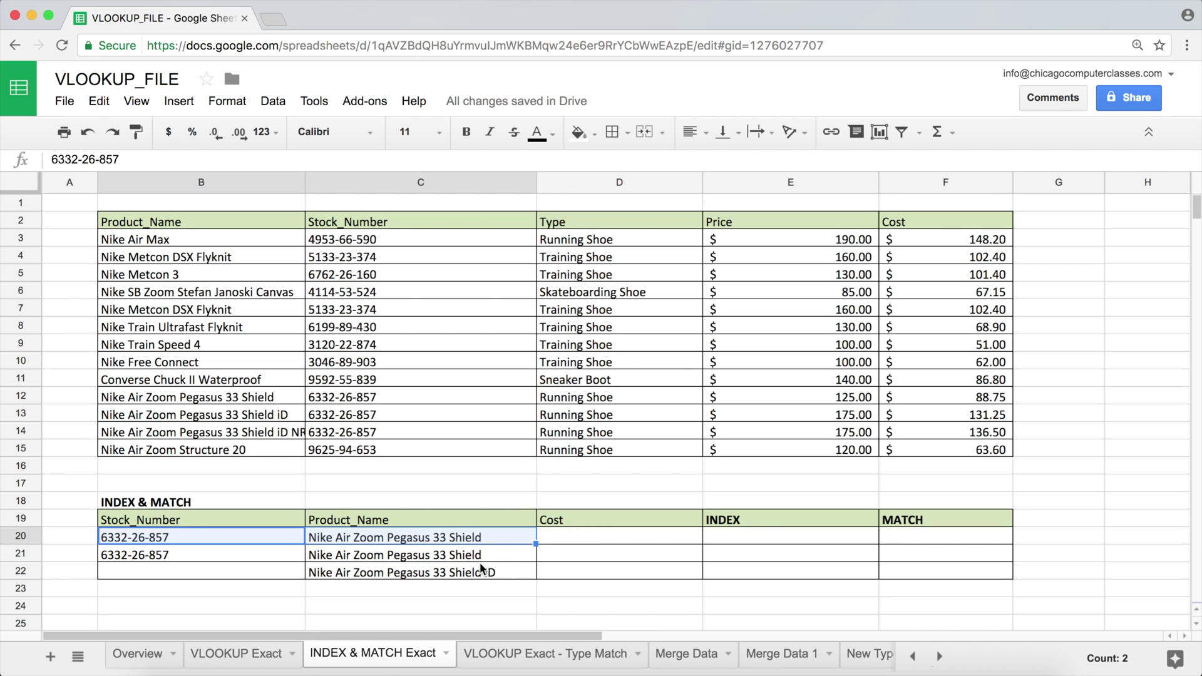
key(Delete)
Step: Compare the QUERY results with the product names in B12:B13, and set the limit in the C21 formula to 10
click(498, 557)
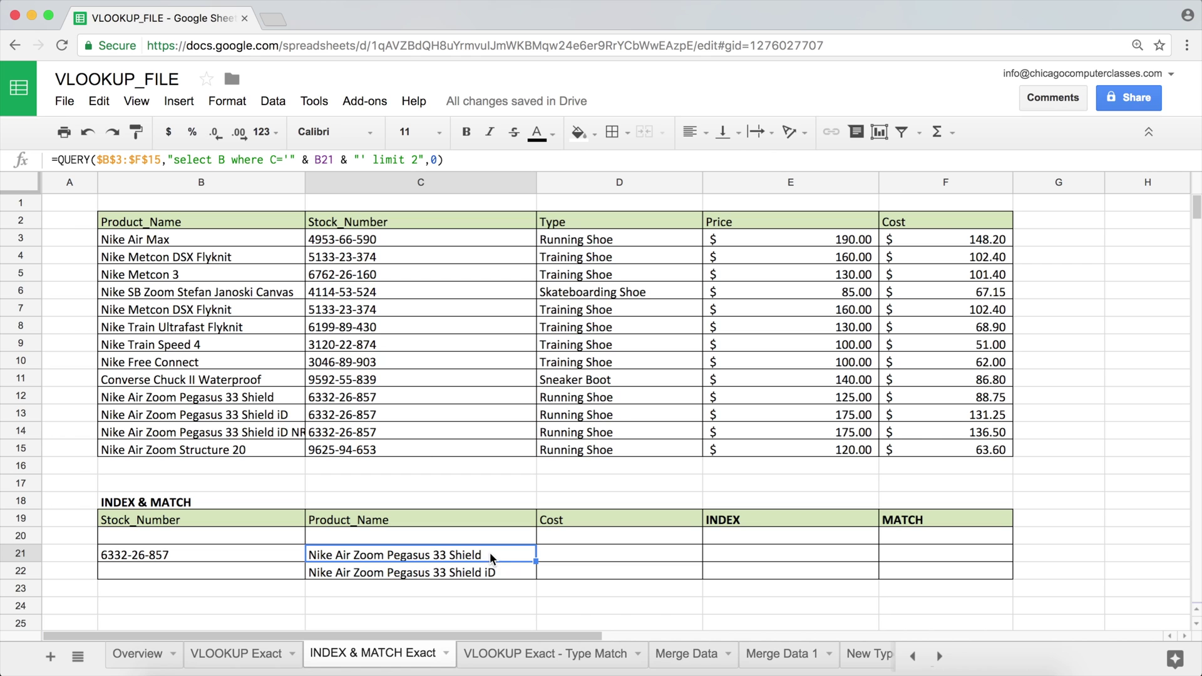
click(239, 396)
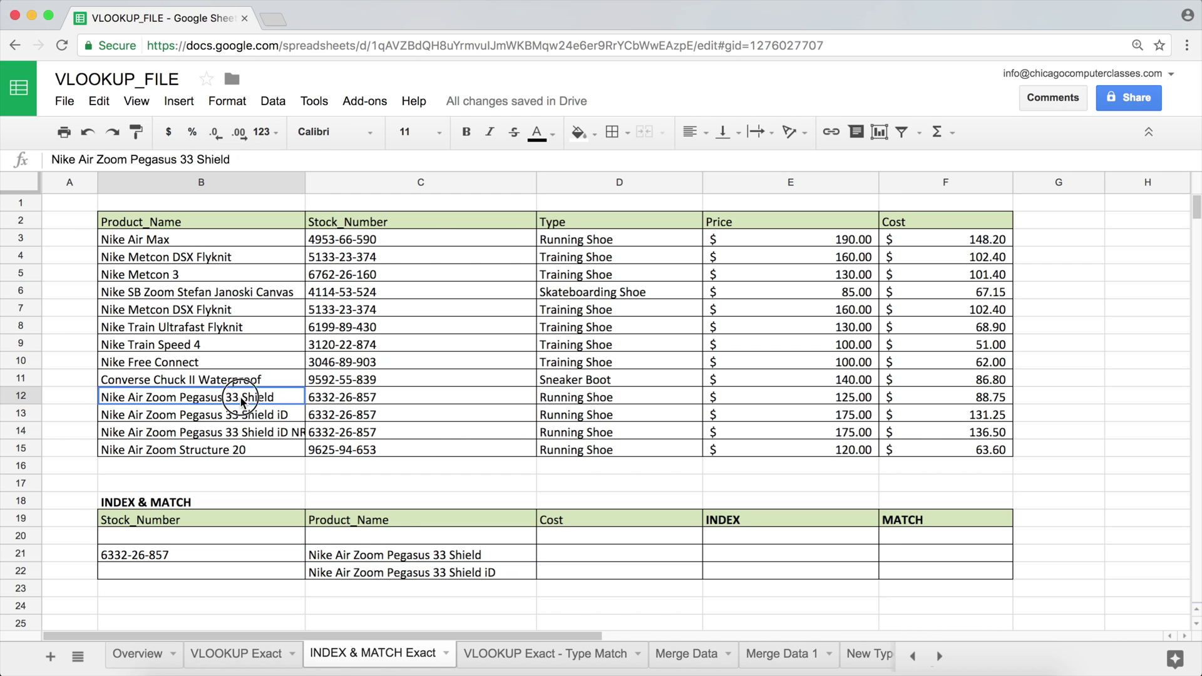
click(240, 416)
double_click(442, 565)
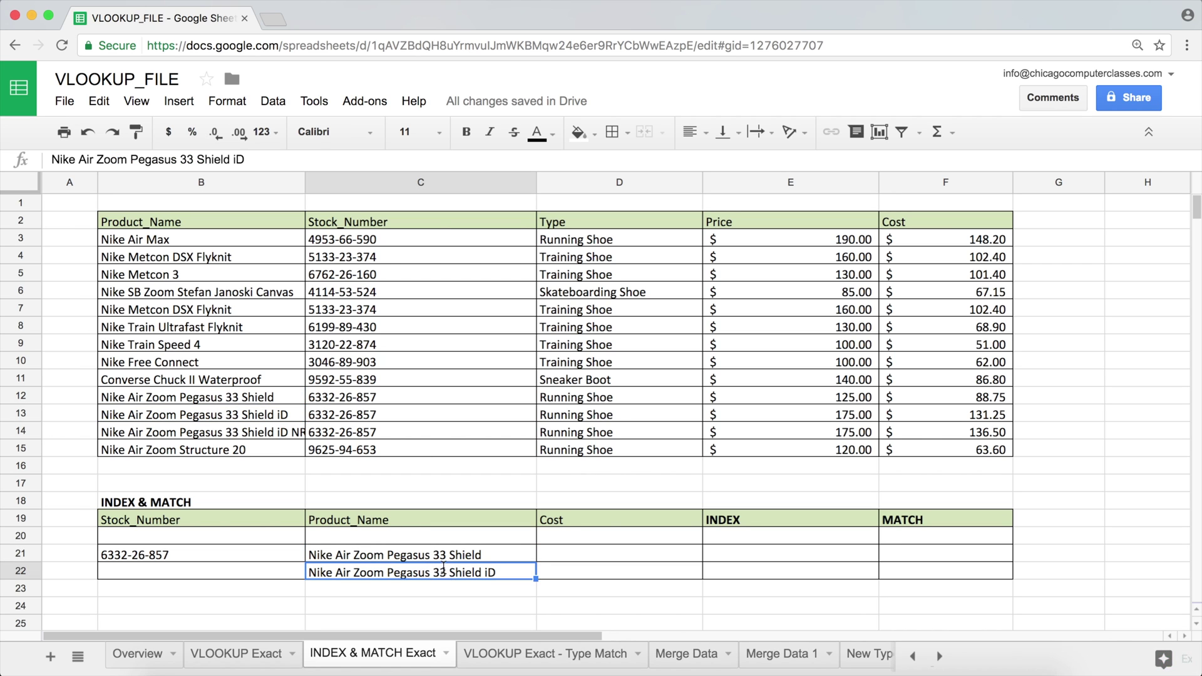
double_click(457, 549)
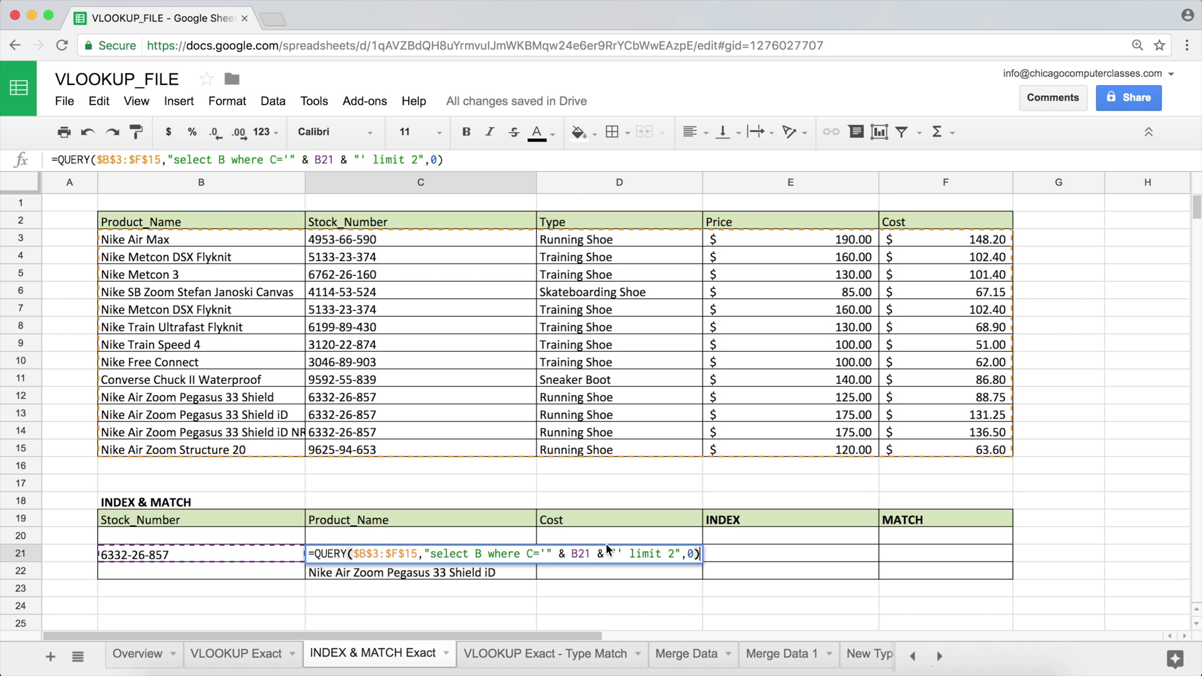
click(674, 557)
key(BackSpace)
text(10)
key(Return)
drag(506, 558, 498, 586)
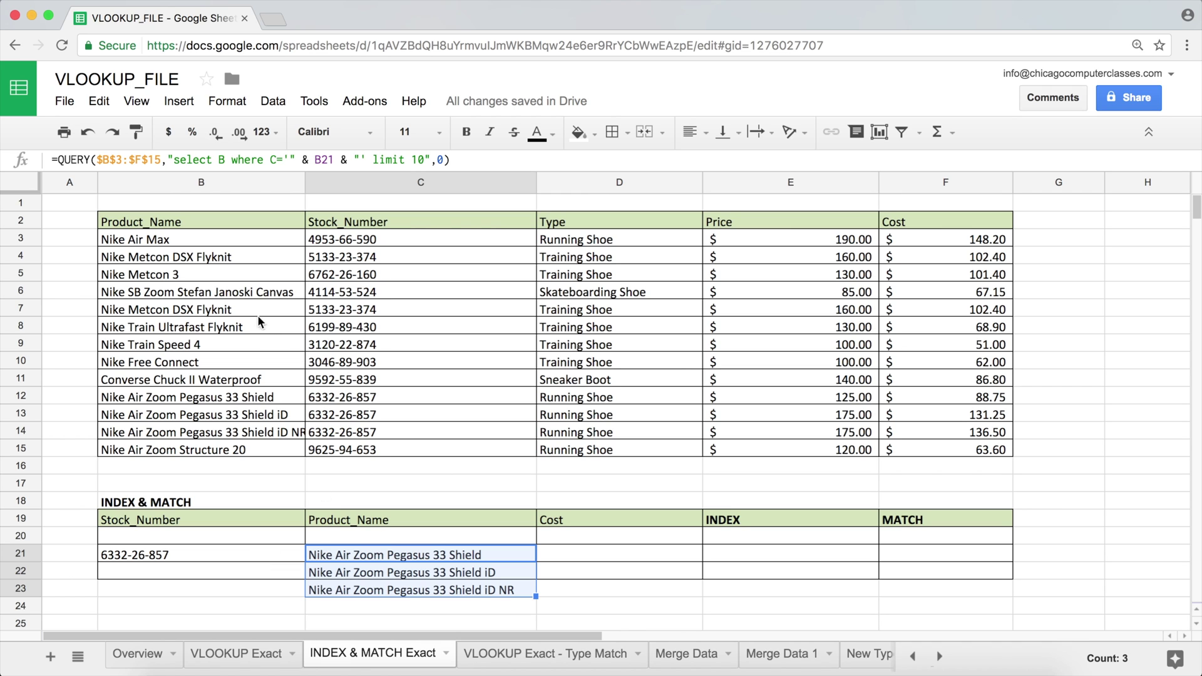
Step: Remove the limit clause from the QUERY formula in C21 and commit the formula
double_click(404, 557)
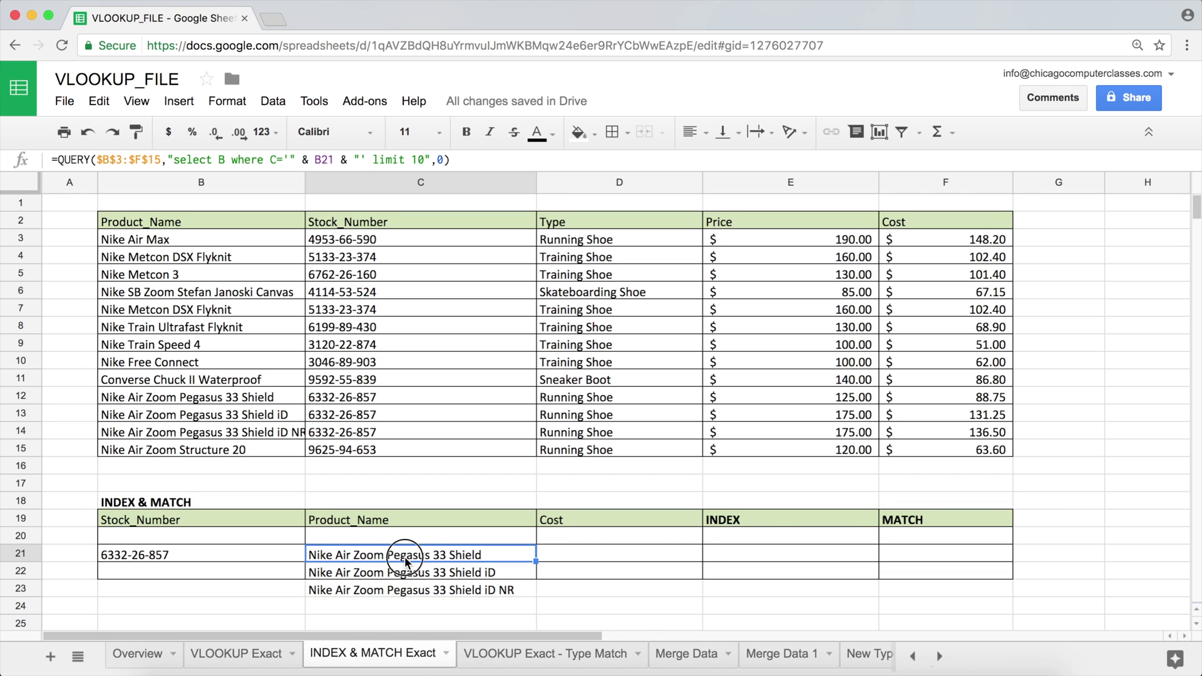
drag(682, 553, 623, 554)
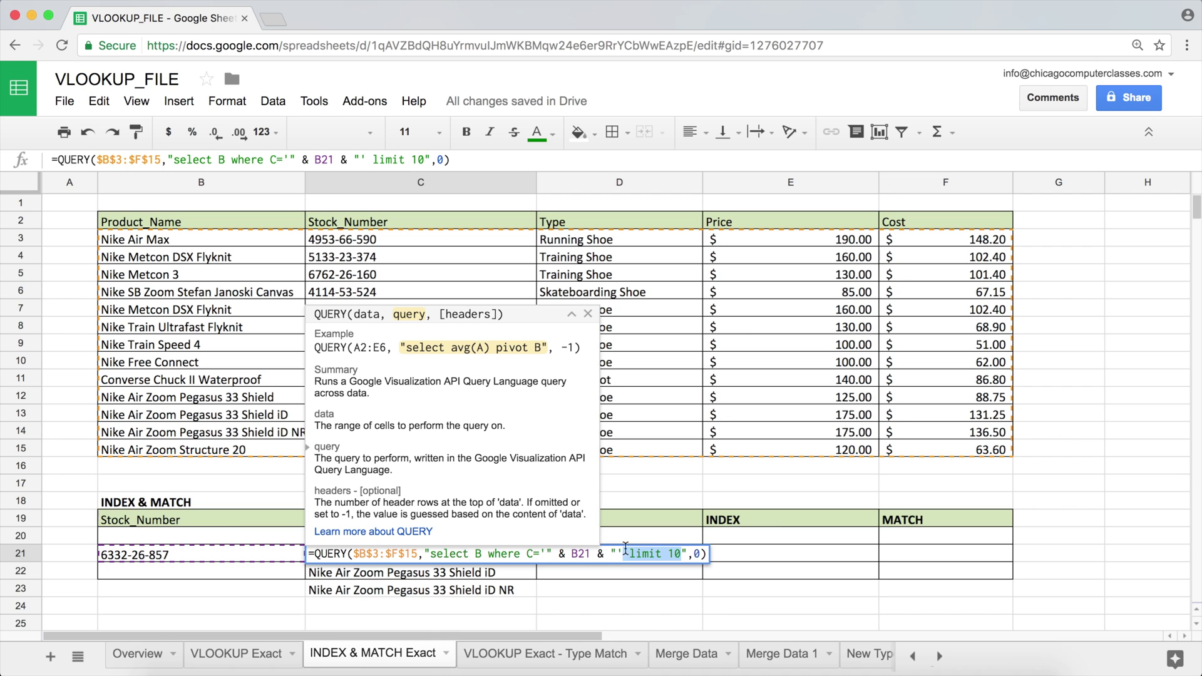
key(BackSpace)
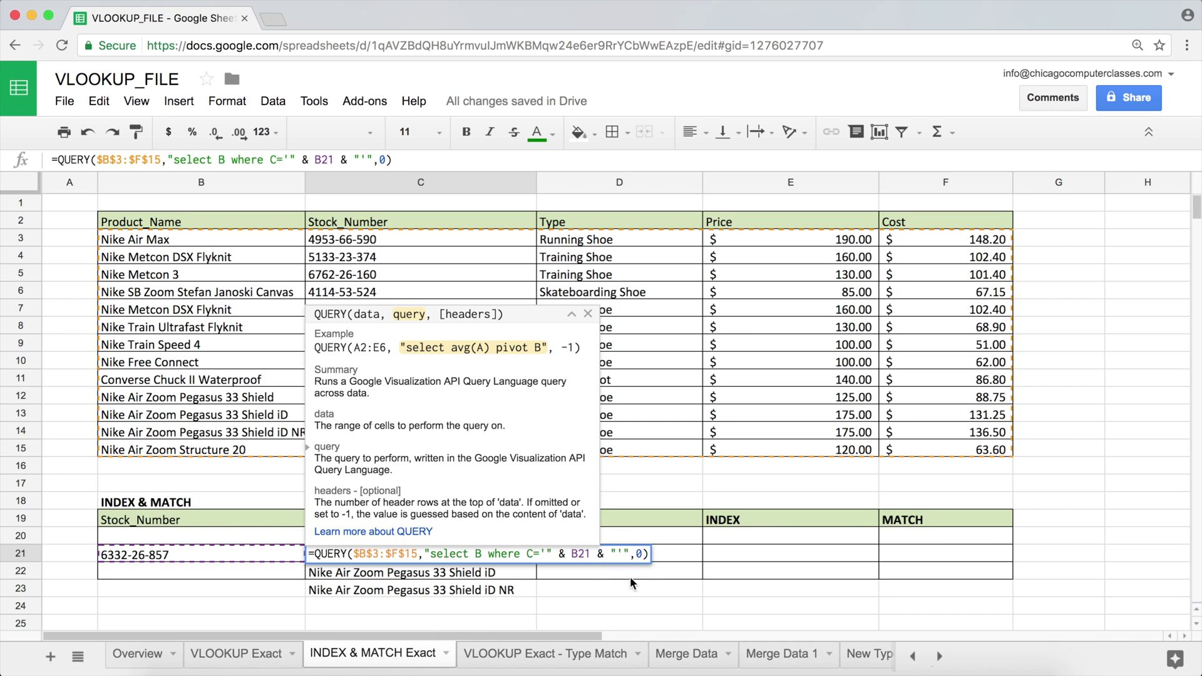
key(Return)
Step: Review the end of the query string in C21 and close the formula without editing it
double_click(508, 558)
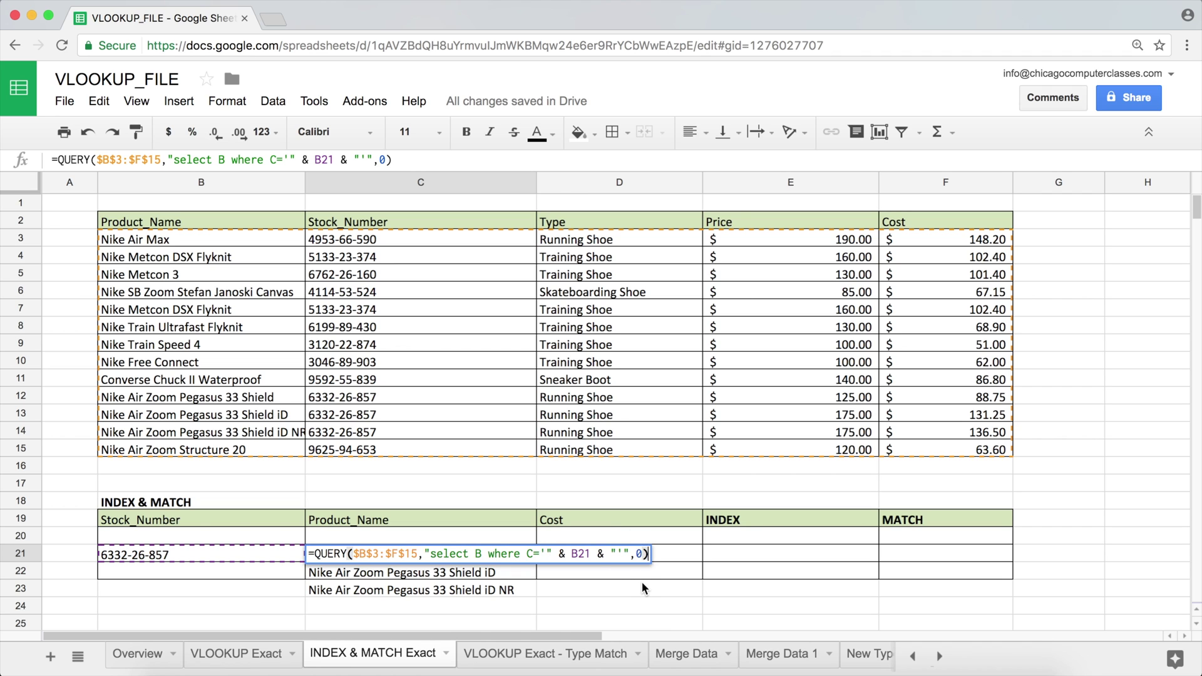
key(Return)
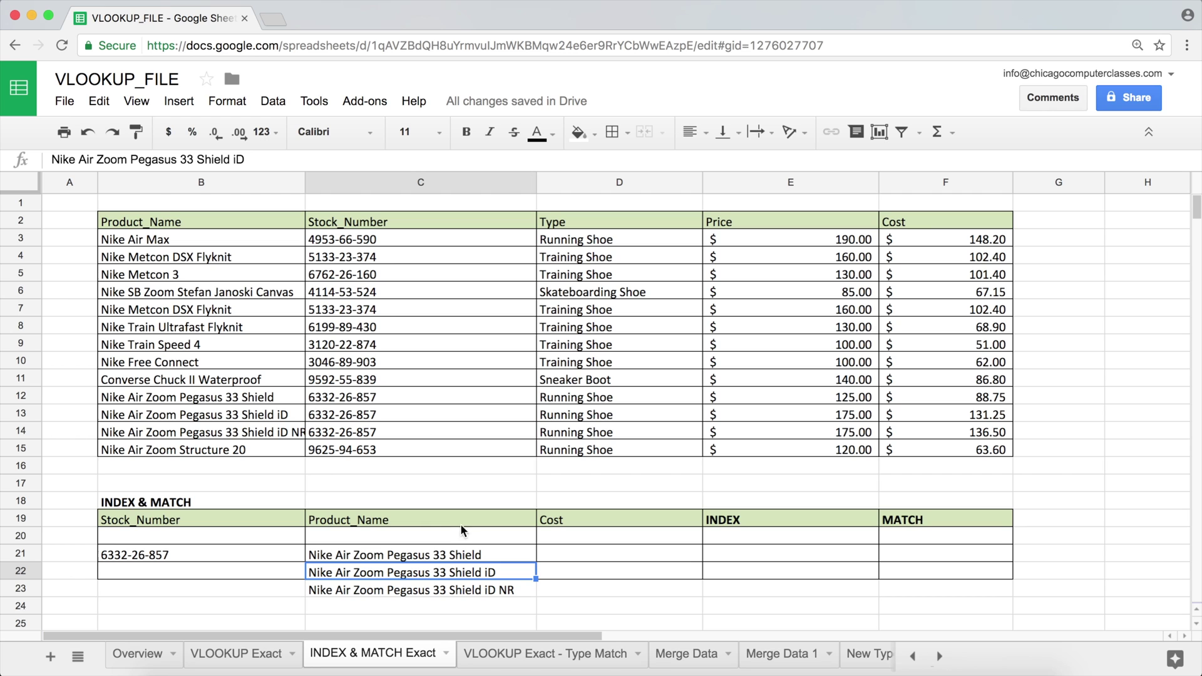
click(485, 557)
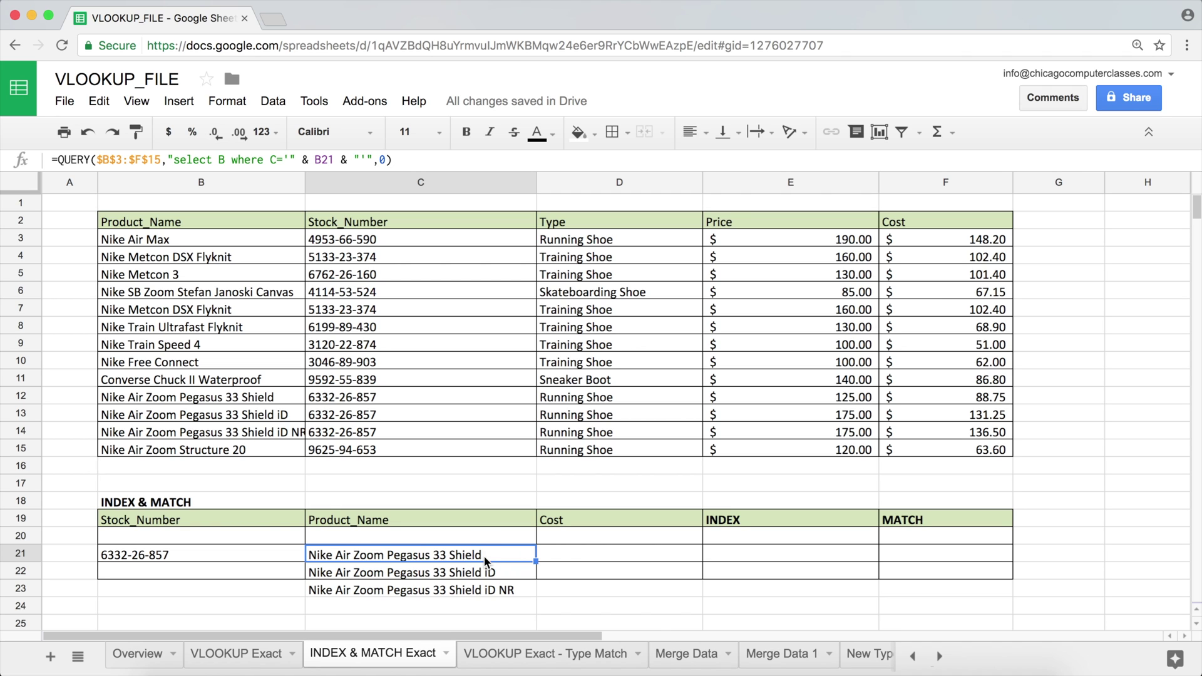
double_click(485, 560)
click(621, 554)
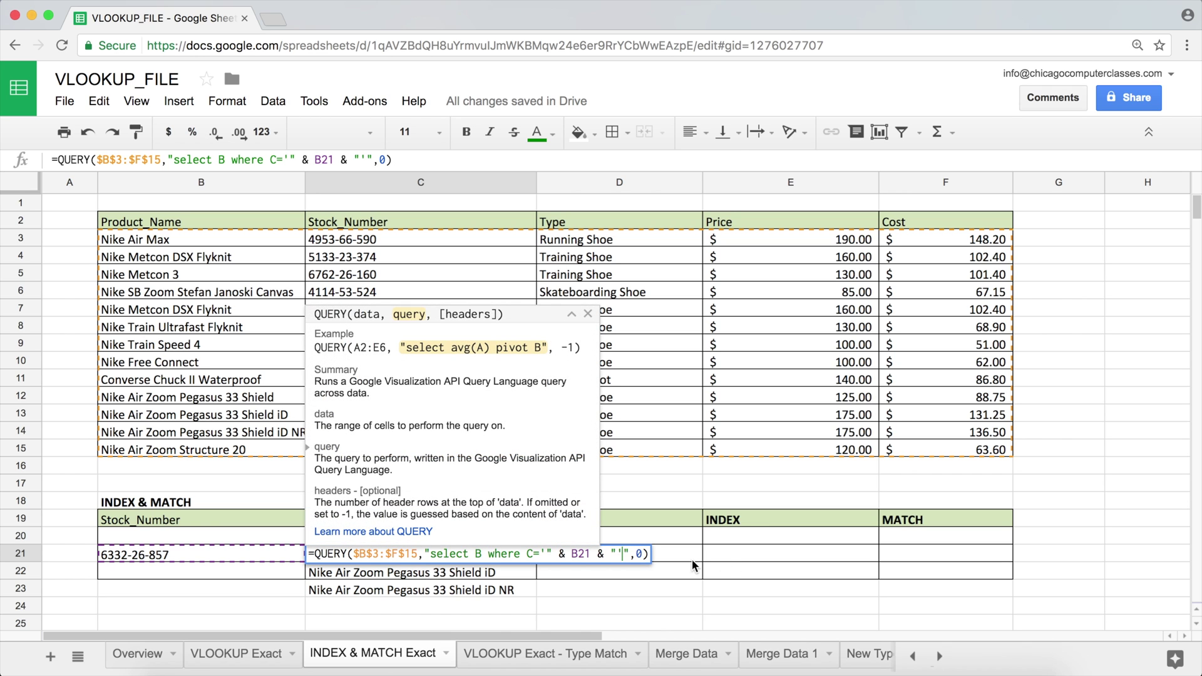
key(Return)
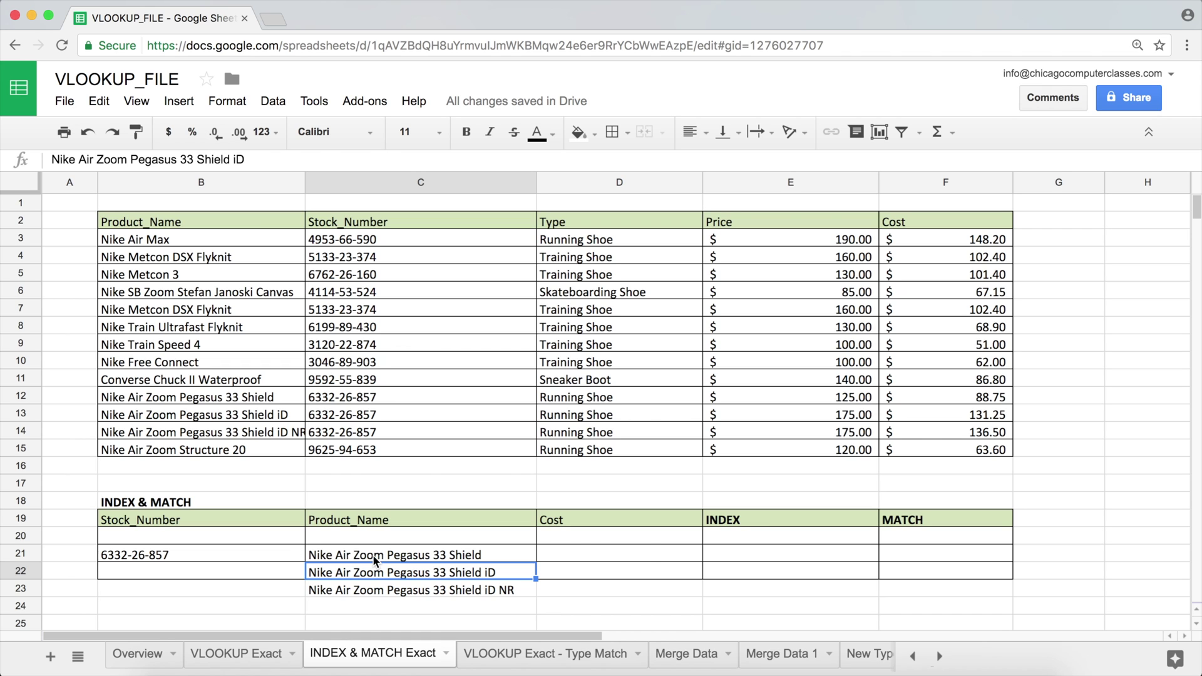
Step: Open the QUERY formula in C21 for editing and place the insertion point directly after the equals sign
click(354, 554)
double_click(354, 555)
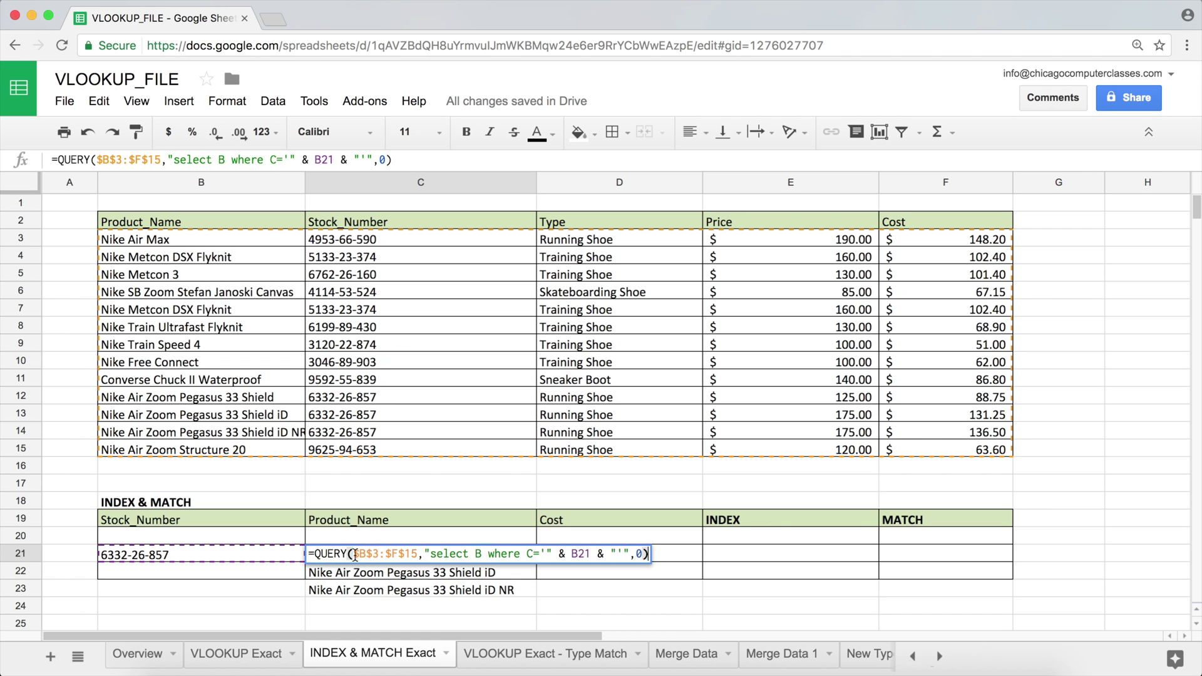
click(310, 553)
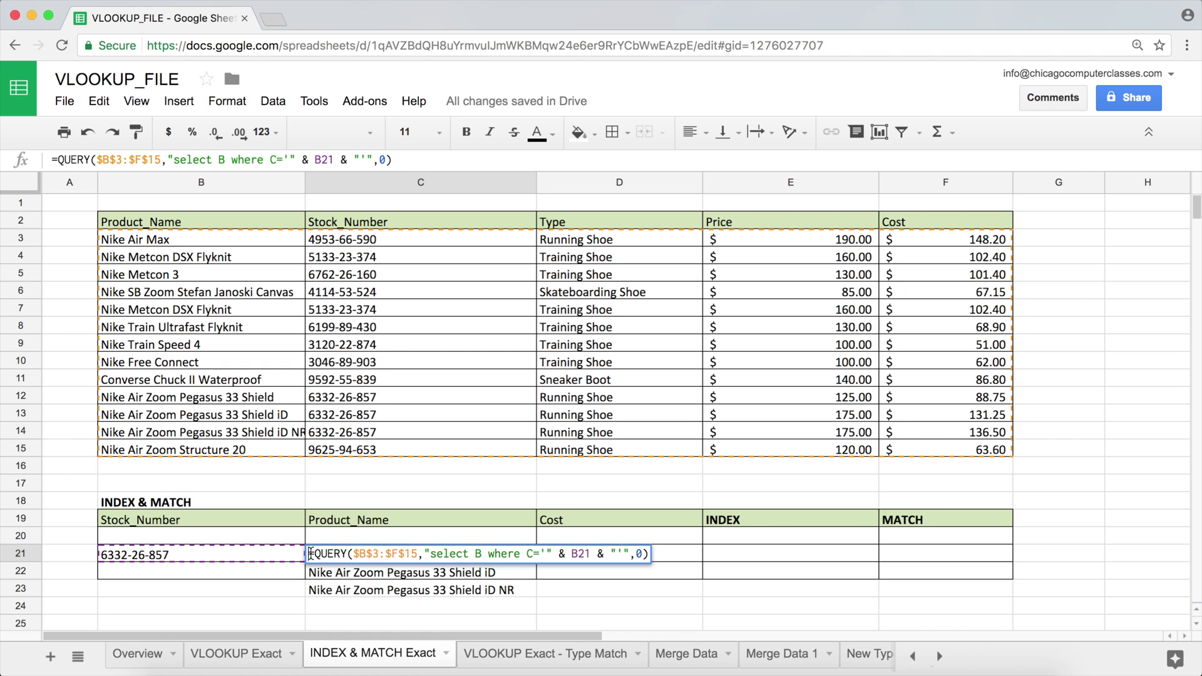